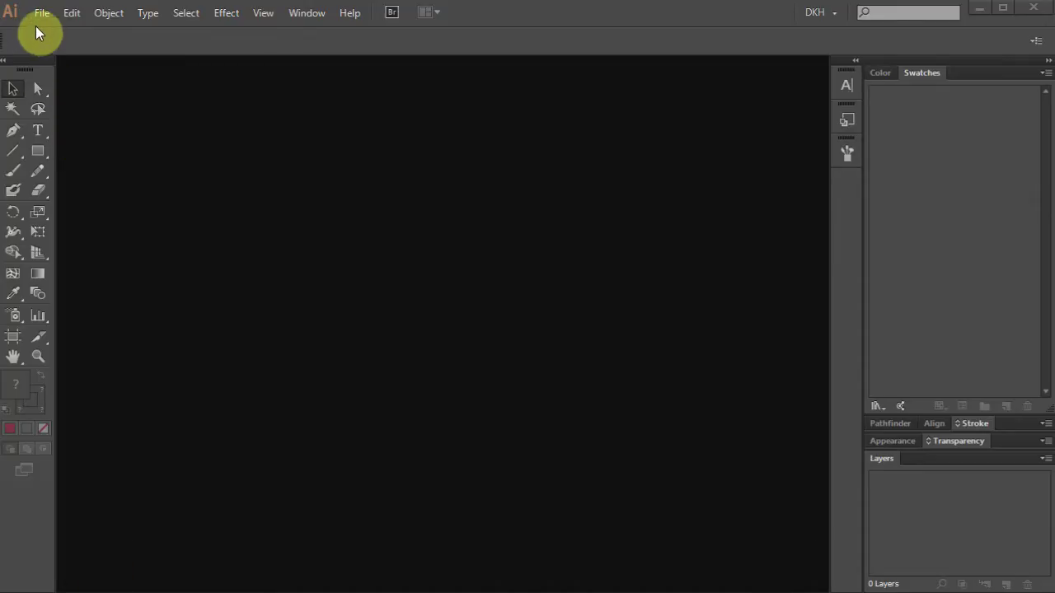
Create a new Web-profile RGB document, Untitled-1, at 960 x 560 px.
{"action": "left_click", "coordinate": [42, 13]}
{"action": "left_click", "coordinate": [65, 32]}
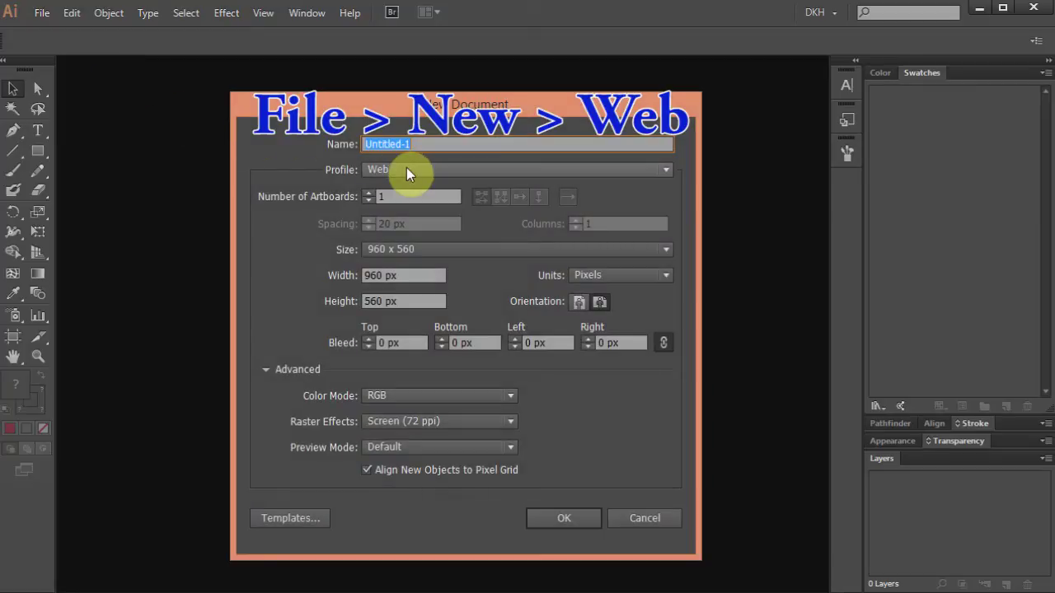
{"action": "left_click", "coordinate": [406, 169]}
{"action": "left_click", "coordinate": [426, 223]}
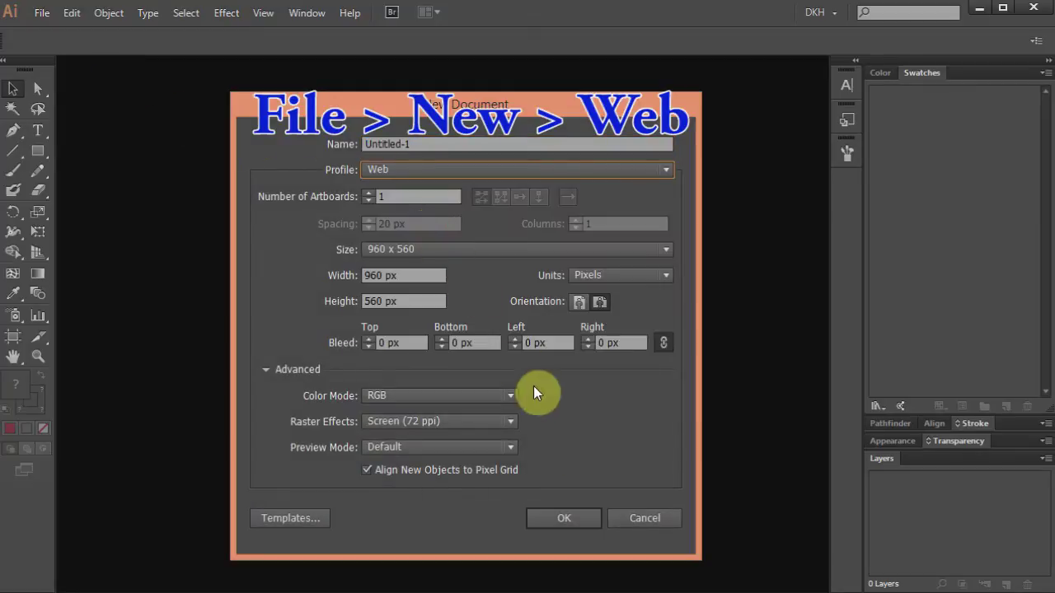
{"action": "left_click", "coordinate": [586, 516]}
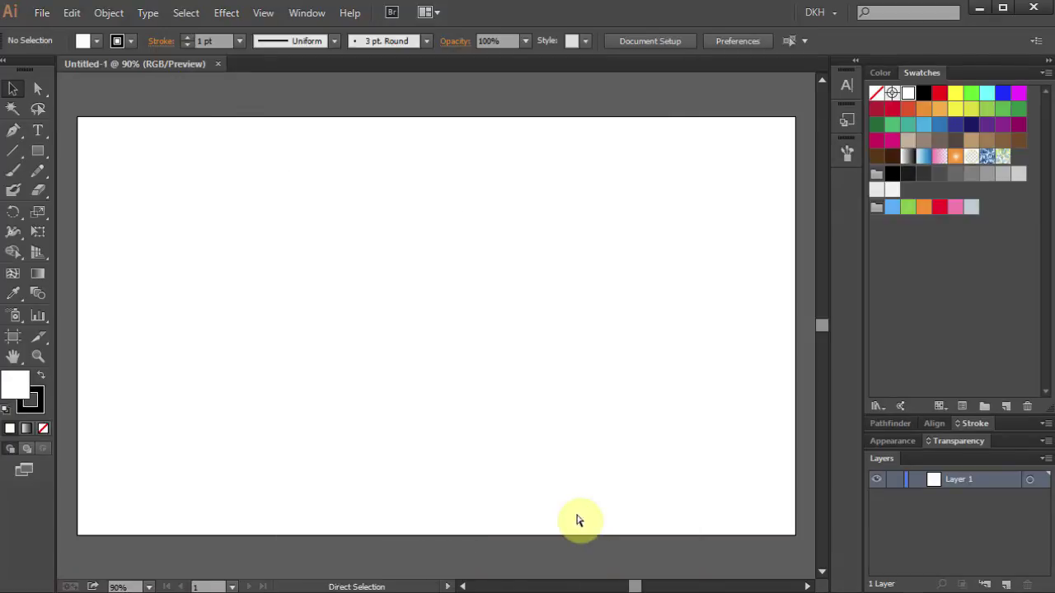
Set the stroke to None and the fill to the red swatch.
{"action": "left_click", "coordinate": [38, 406]}
{"action": "left_click", "coordinate": [44, 429]}
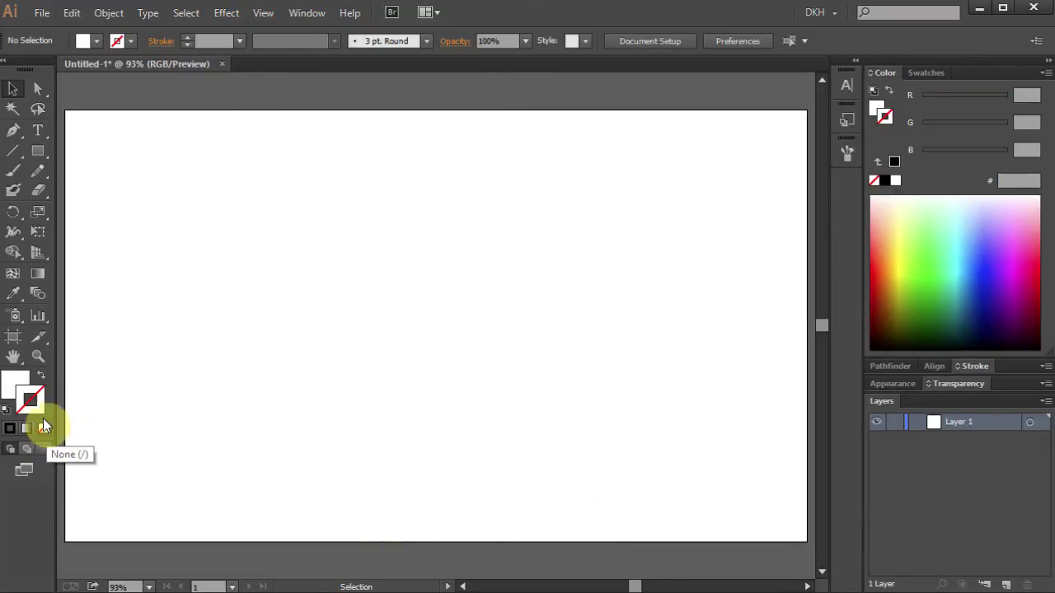
{"action": "left_click", "coordinate": [14, 380]}
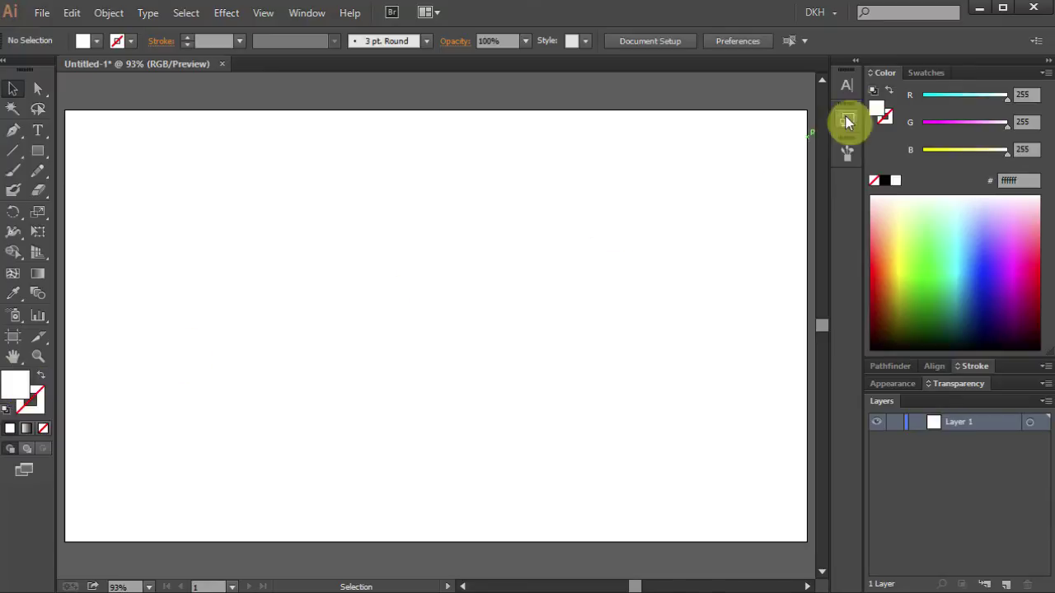
{"action": "left_click", "coordinate": [931, 73]}
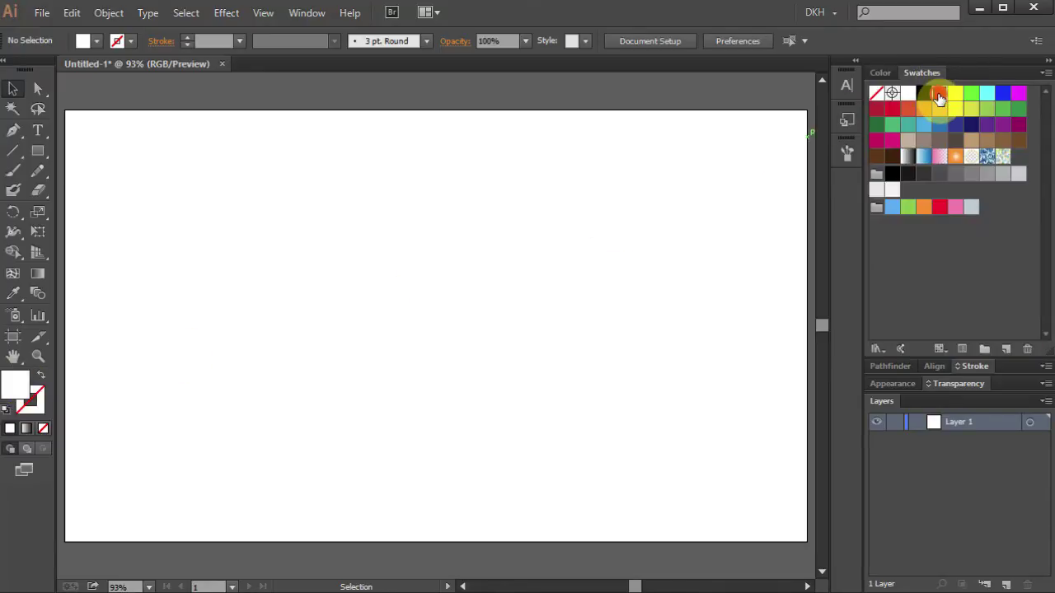
{"action": "left_click", "coordinate": [940, 93]}
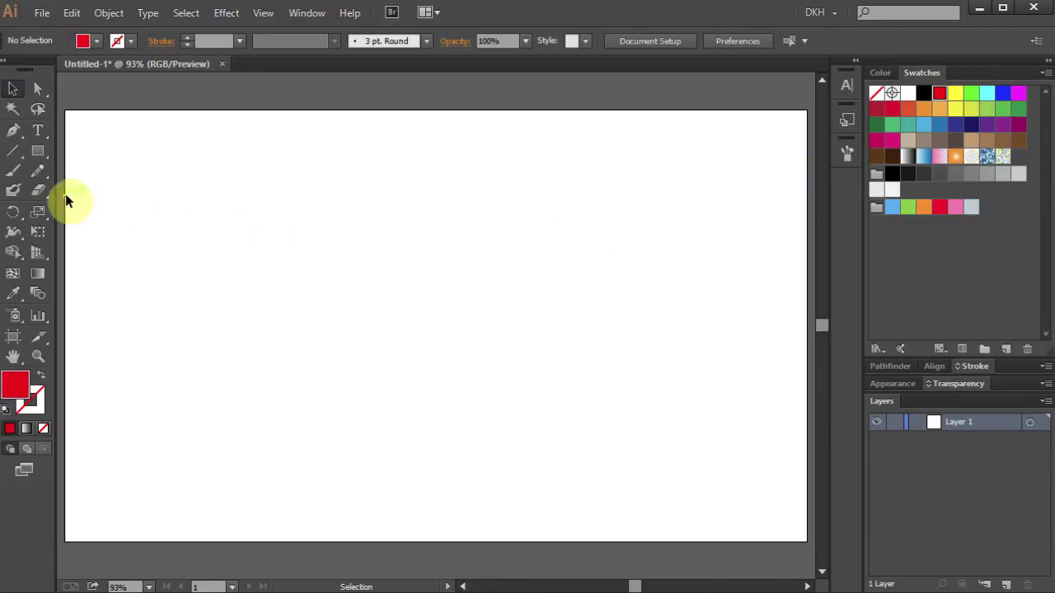
Draw a perfect circle from its centre with the Ellipse tool on the artboard's left.
{"action": "left_click_drag", "start_coordinate": [38, 152], "coordinate": [152, 189]}
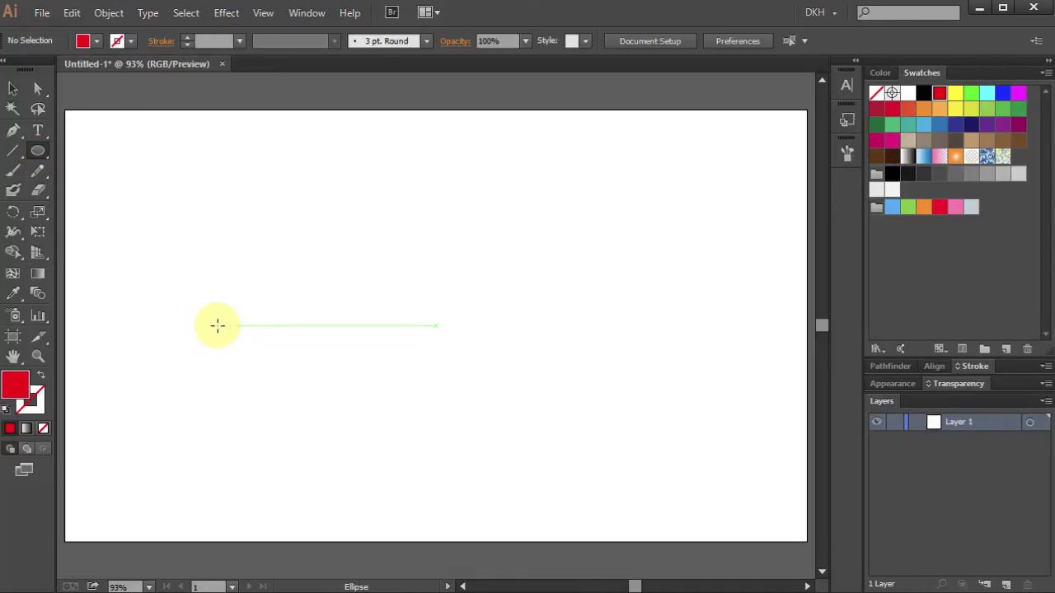
{"action": "key", "text": "shift+alt"}
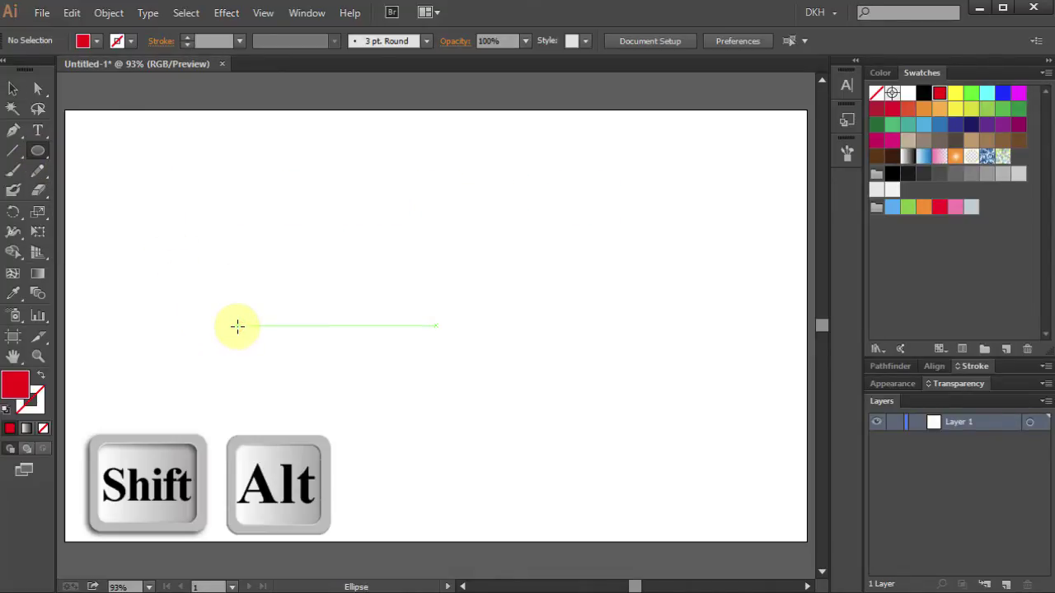
{"action": "left_click_drag", "start_coordinate": [237, 326], "coordinate": [339, 438]}
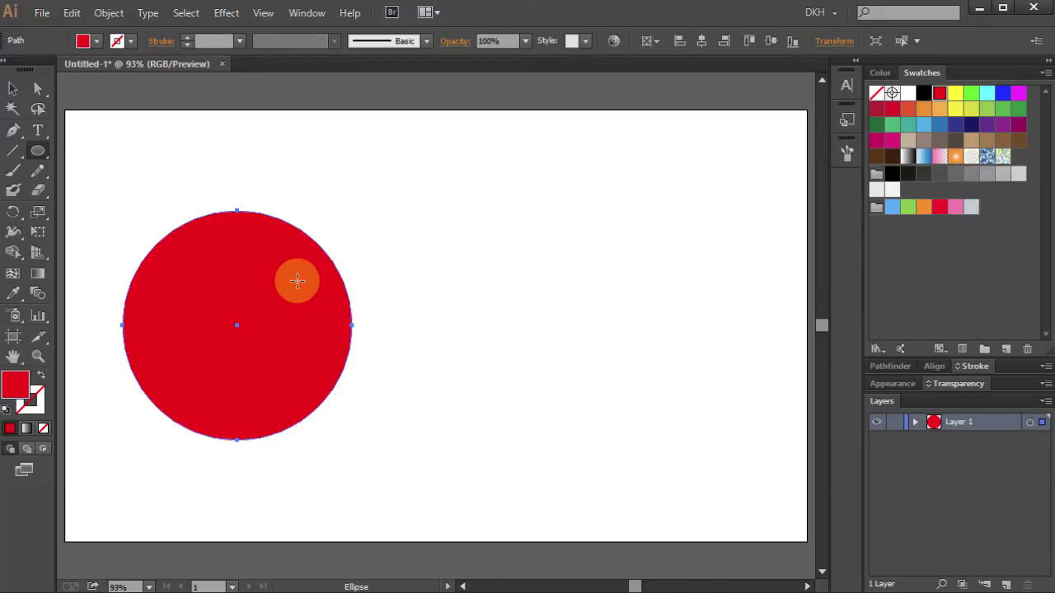
Open the Gradient panel from the Window menu and dock it in the right-hand panels.
{"action": "left_click", "coordinate": [307, 13]}
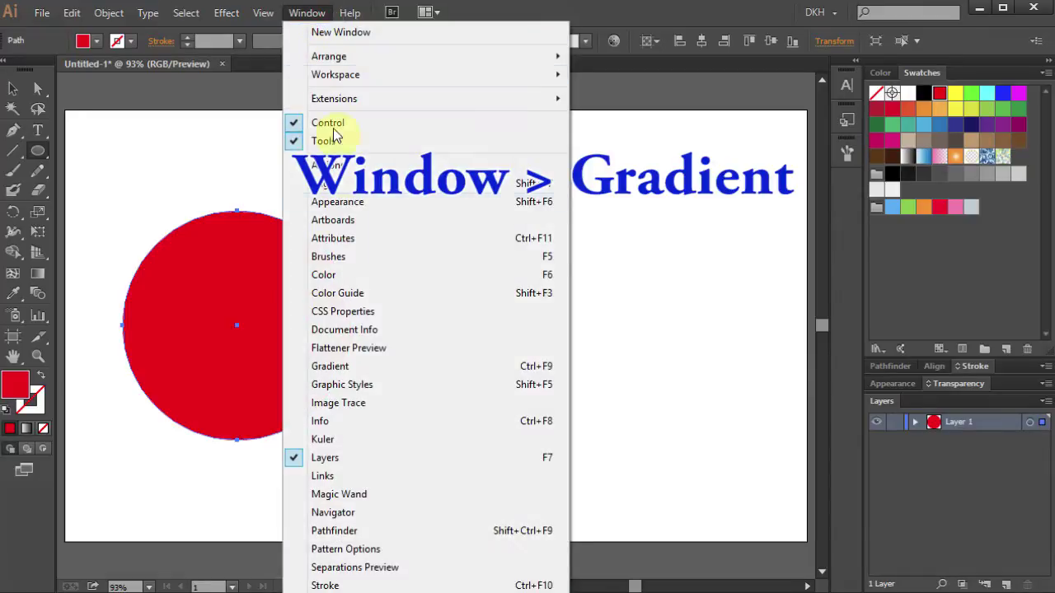
{"action": "left_click", "coordinate": [382, 372]}
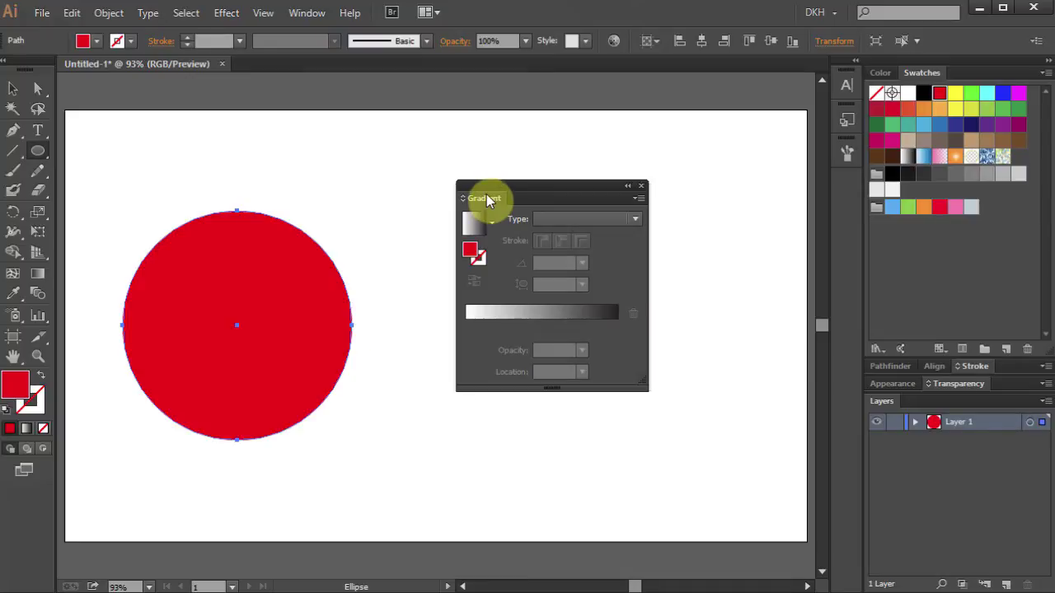
{"action": "left_click_drag", "start_coordinate": [486, 199], "coordinate": [920, 364]}
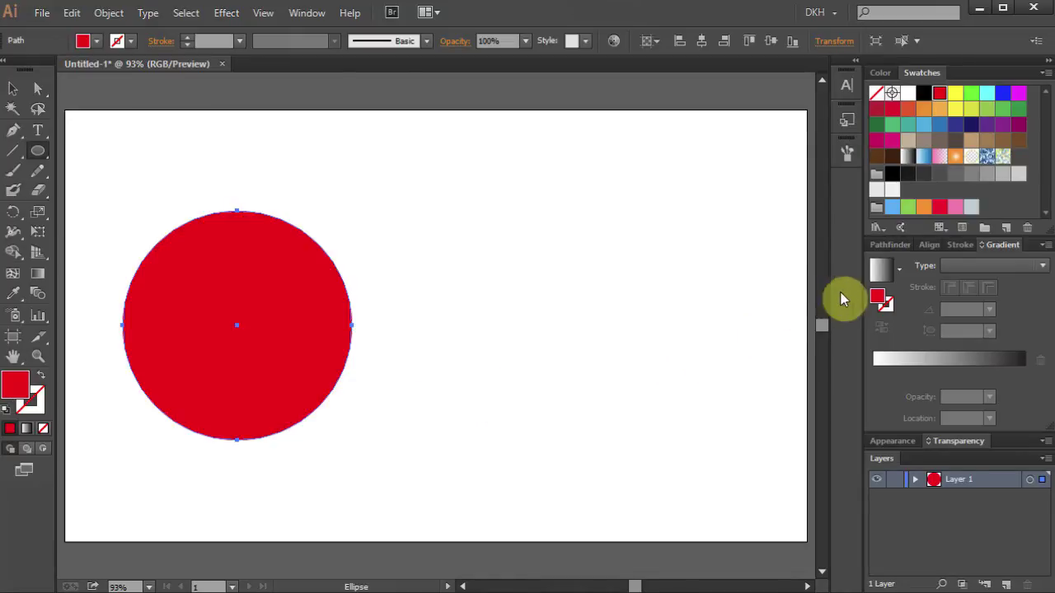
{"action": "left_click", "coordinate": [883, 272]}
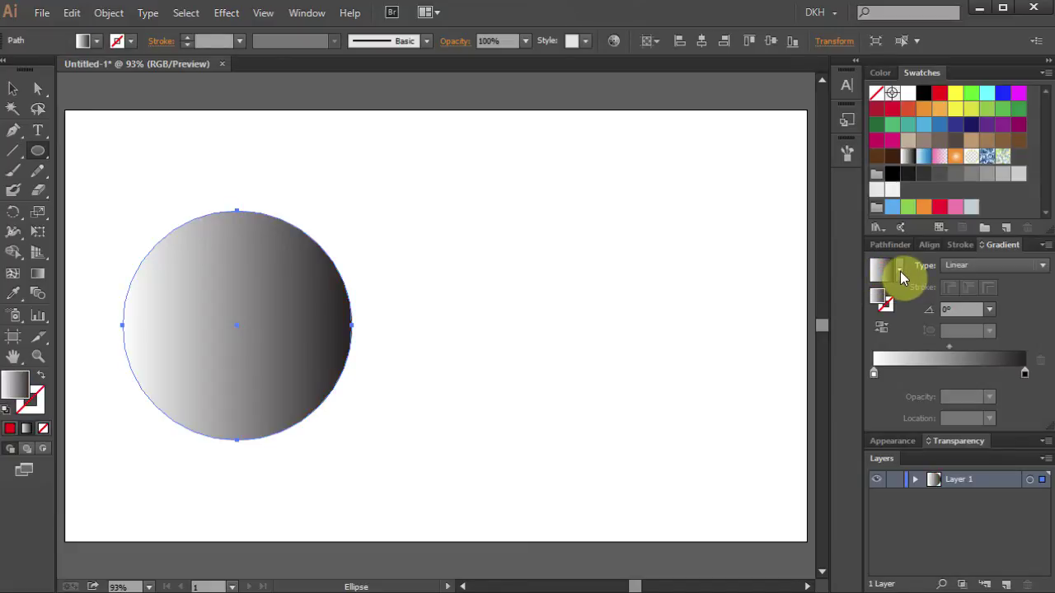
{"action": "left_click", "coordinate": [900, 271]}
{"action": "left_click", "coordinate": [841, 302]}
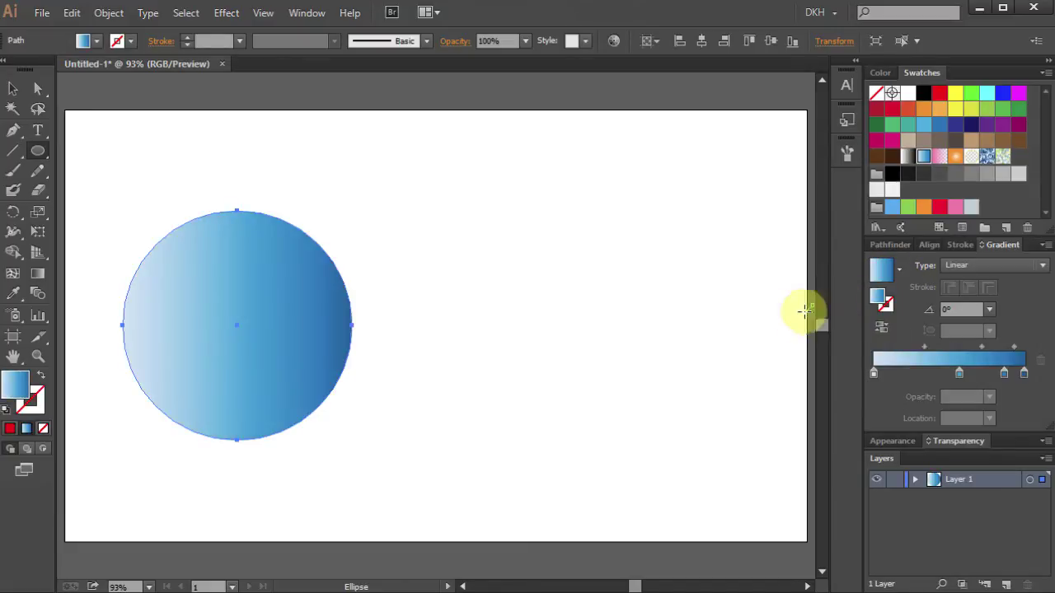
{"action": "key", "text": "ctrl+z"}
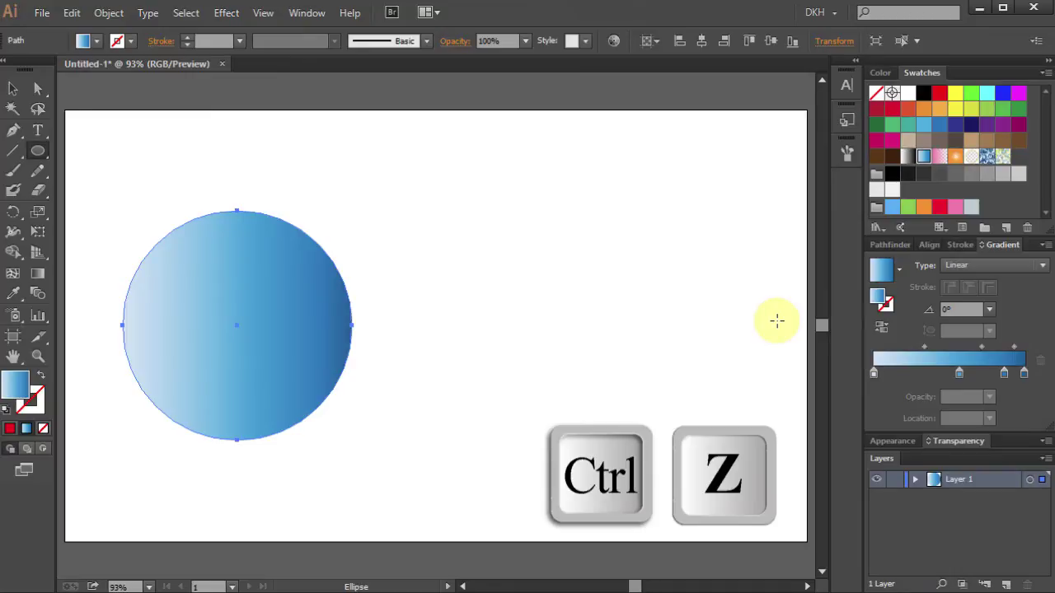
{"action": "key", "text": "ctrl+z"}
{"action": "key", "text": "ctrl+z"}
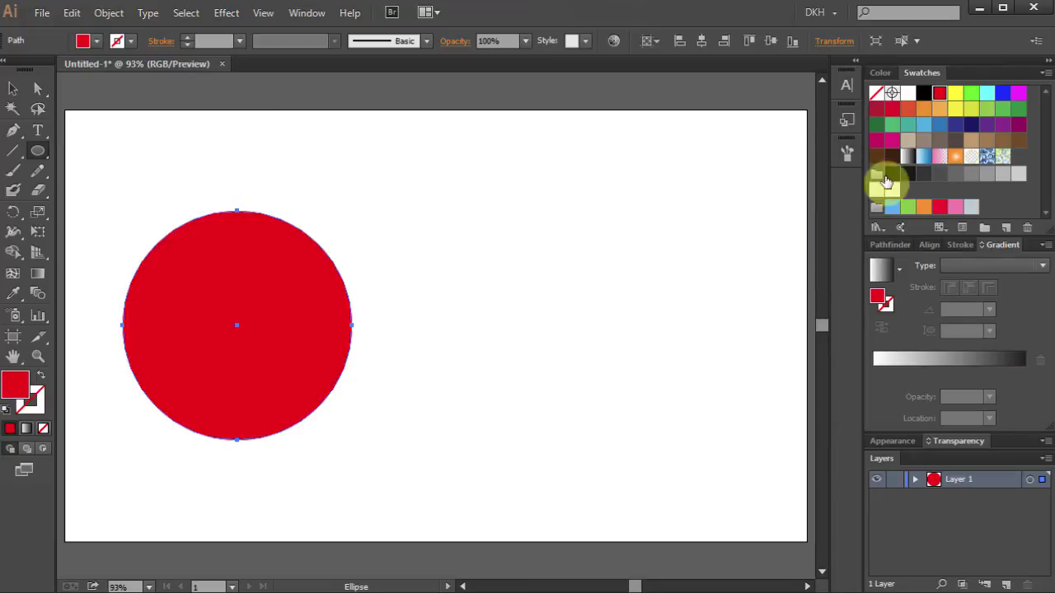
Drop the red swatch onto the gradient slider to make a red linear gradient, then select the end stop.
{"action": "left_click_drag", "start_coordinate": [939, 92], "coordinate": [874, 369]}
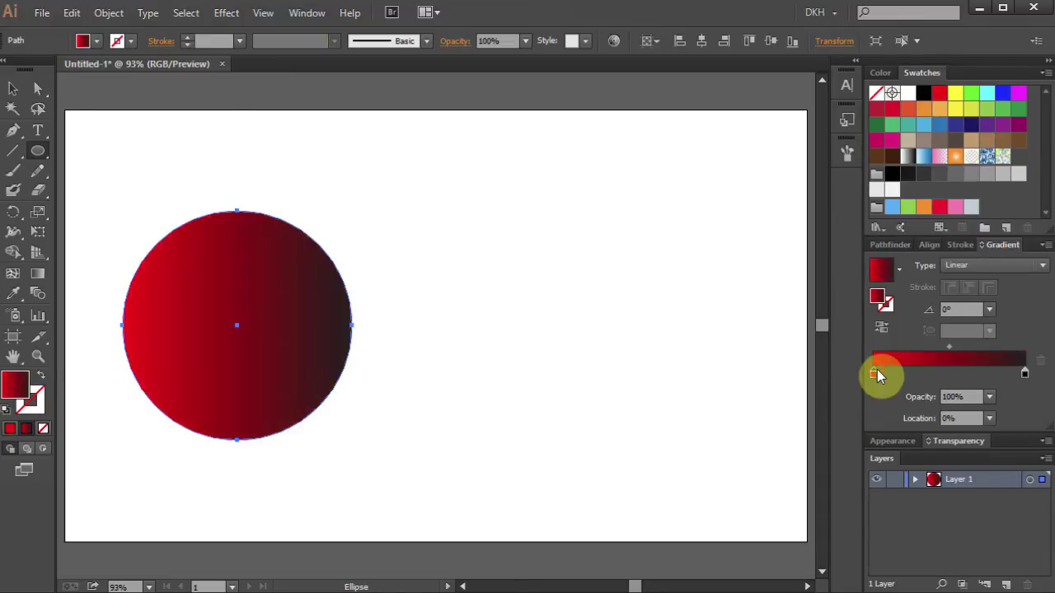
{"action": "left_click", "coordinate": [1026, 375]}
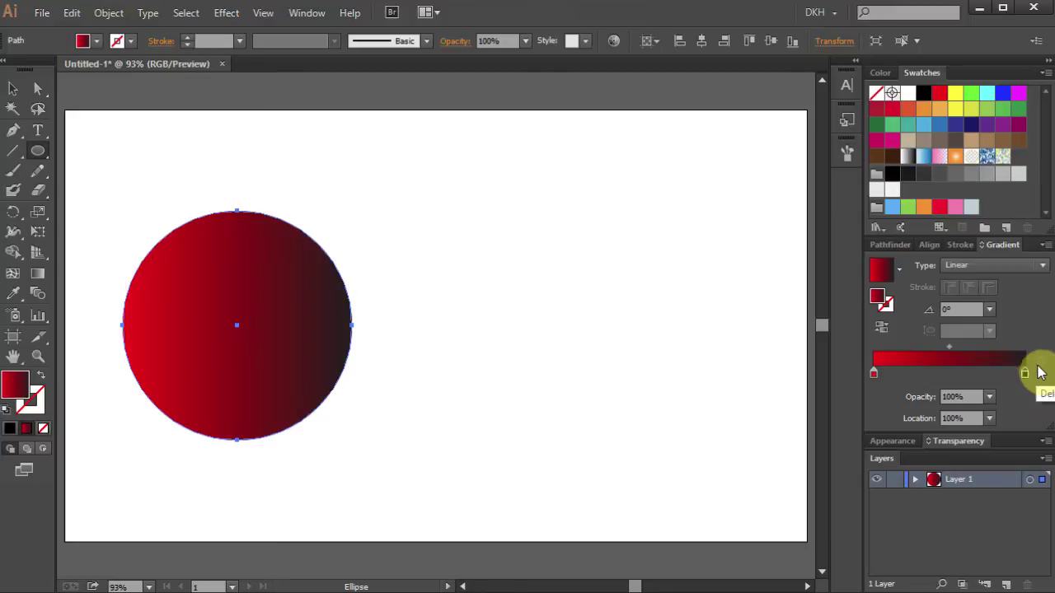
{"action": "key", "text": "alt"}
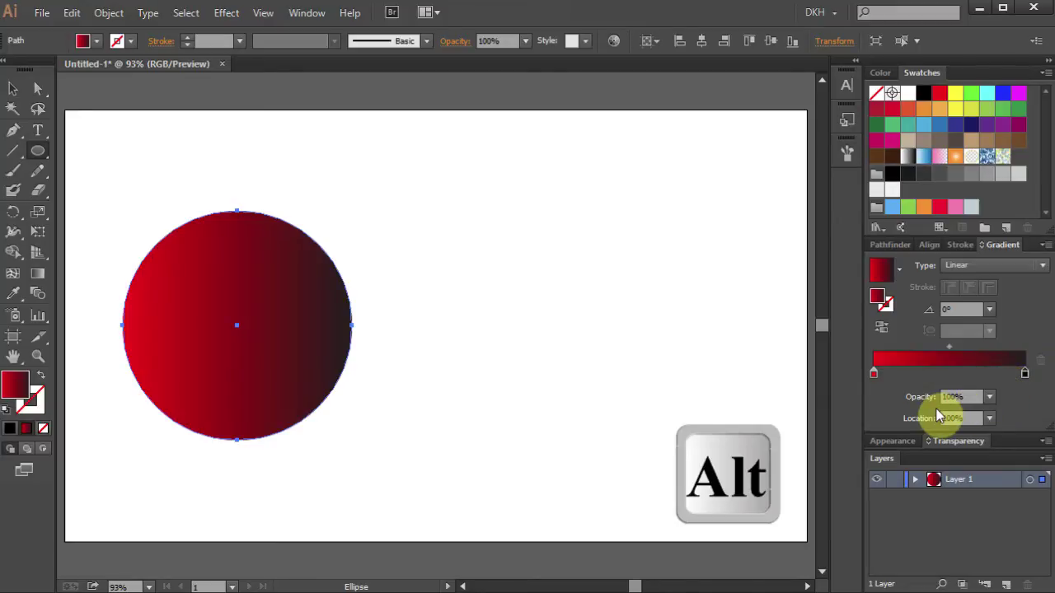
Make the end stop blue and add a yellow stop at the gradient's middle, about 50%.
{"action": "left_click", "coordinate": [1004, 94], "text": "alt"}
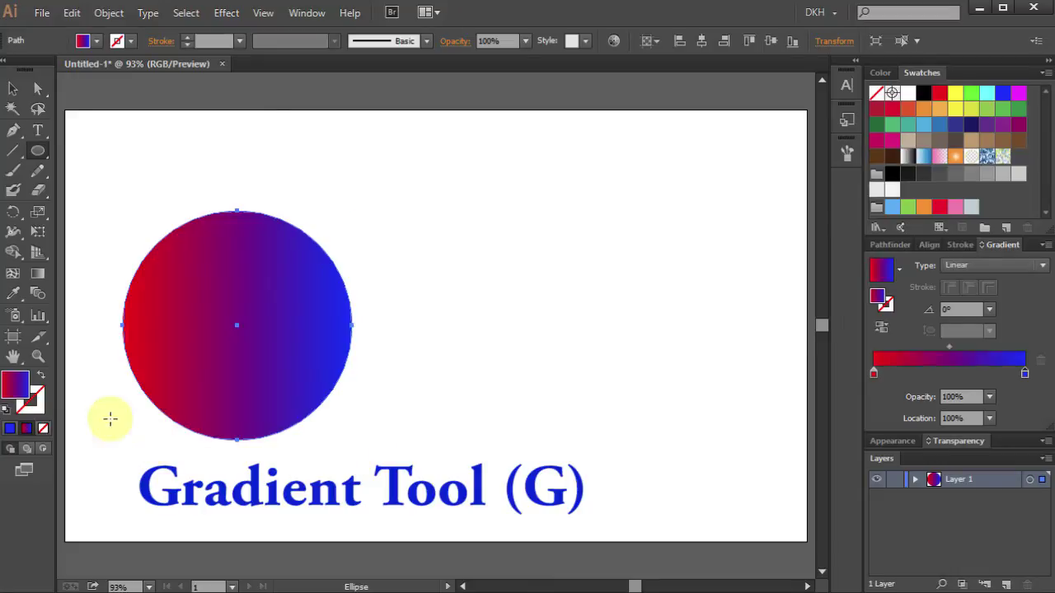
{"action": "left_click", "coordinate": [37, 273]}
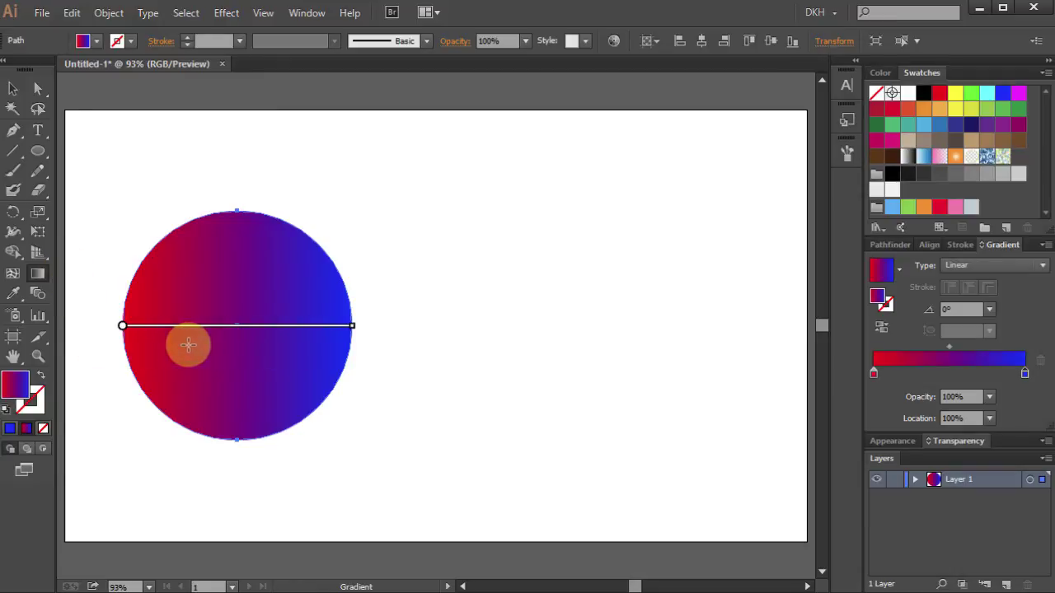
{"action": "mouse_move", "coordinate": [234, 326]}
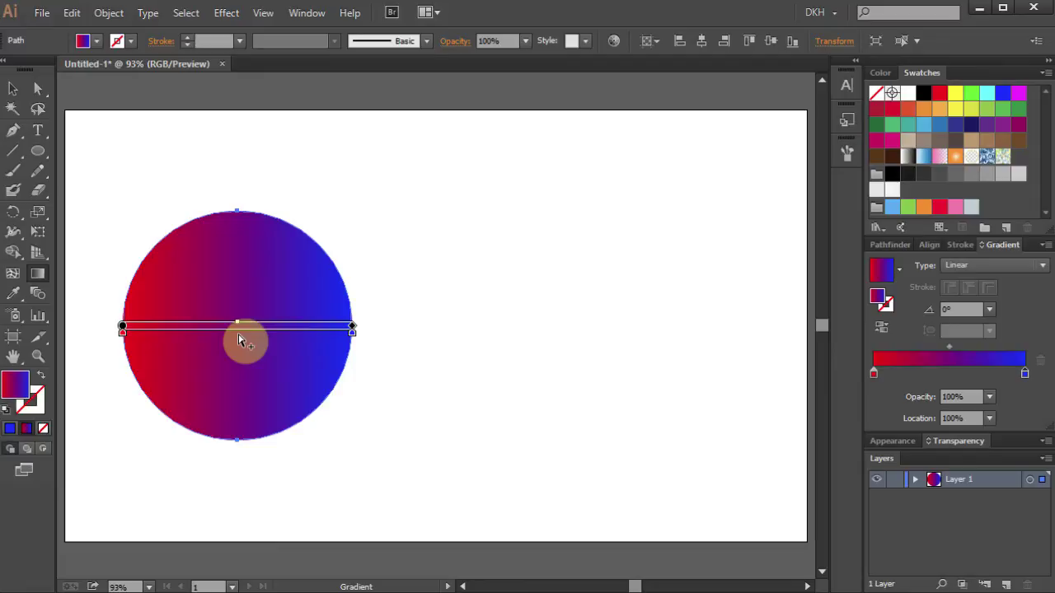
{"action": "left_click", "coordinate": [239, 338]}
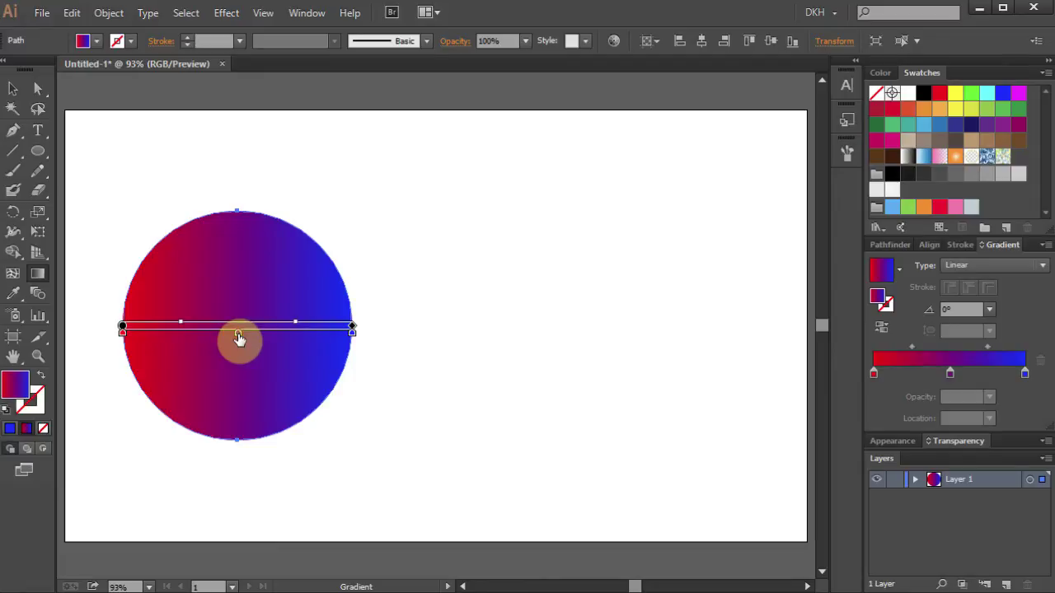
{"action": "double_click", "coordinate": [239, 338]}
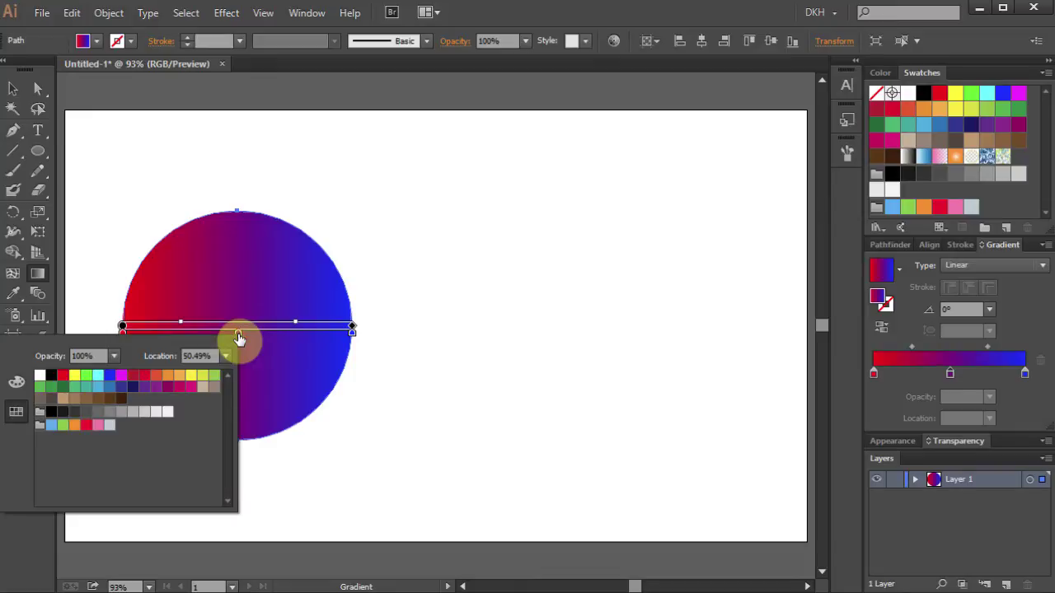
{"action": "left_click", "coordinate": [75, 377]}
Add a magenta stop between red and yellow, moving it to about 76% and back to 26%.
{"action": "left_click", "coordinate": [779, 374]}
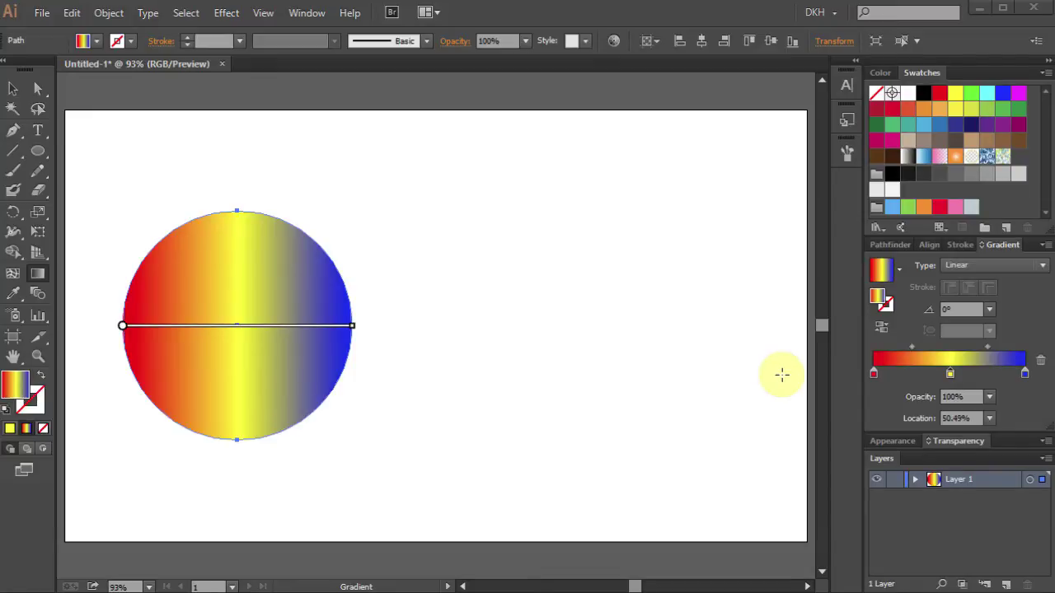
{"action": "left_click", "coordinate": [918, 375]}
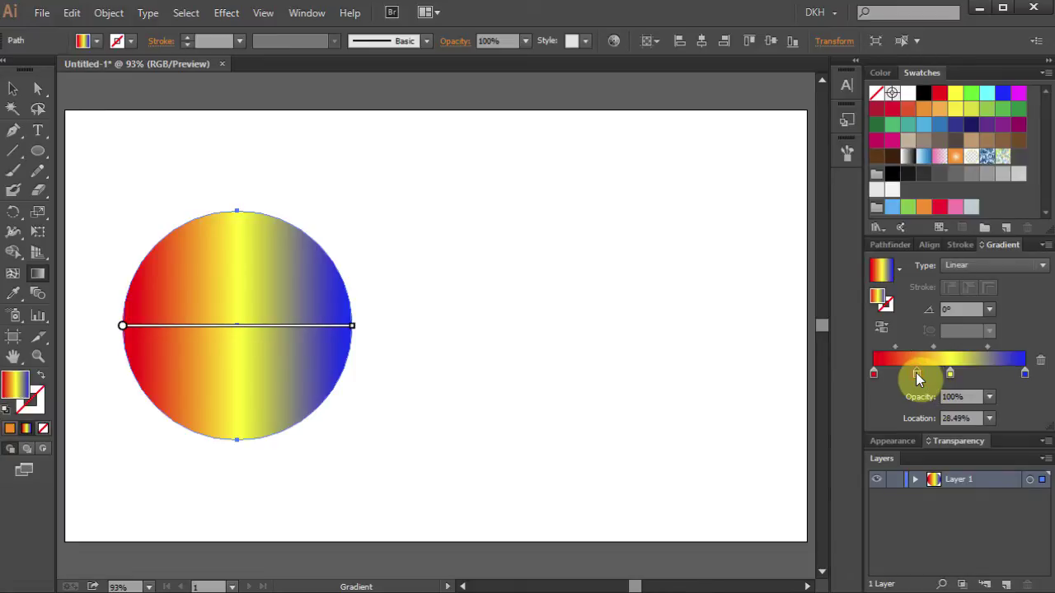
{"action": "key", "text": "alt"}
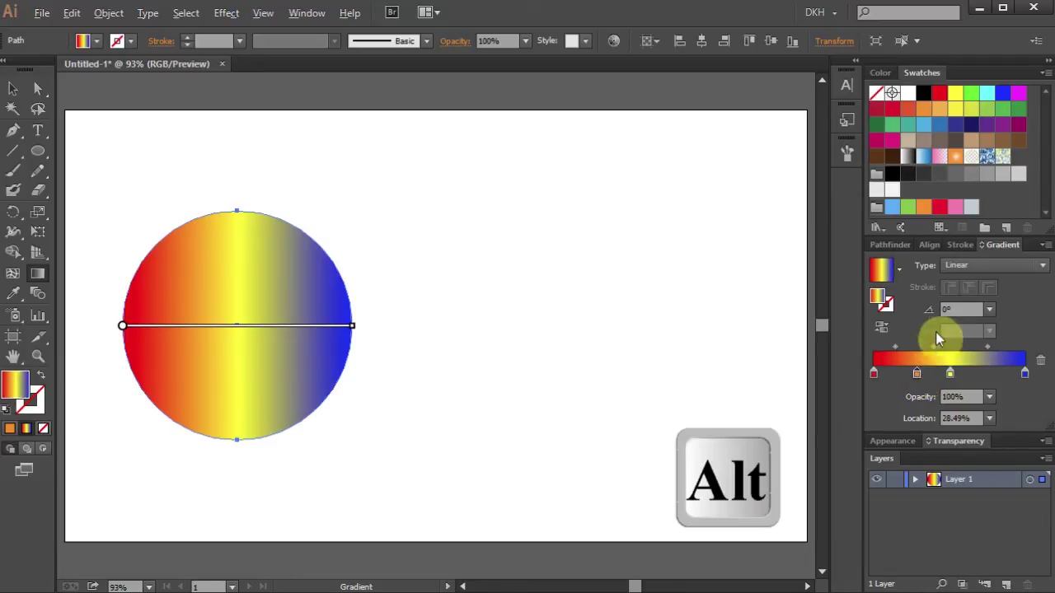
{"action": "left_click", "coordinate": [1020, 97], "text": "alt"}
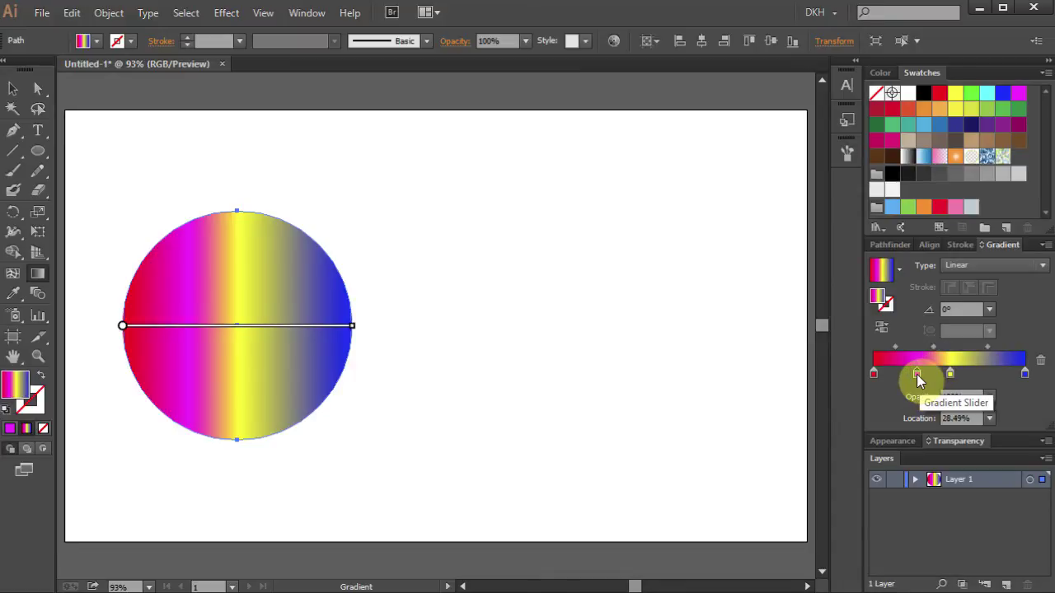
{"action": "left_click_drag", "start_coordinate": [917, 375], "coordinate": [991, 371]}
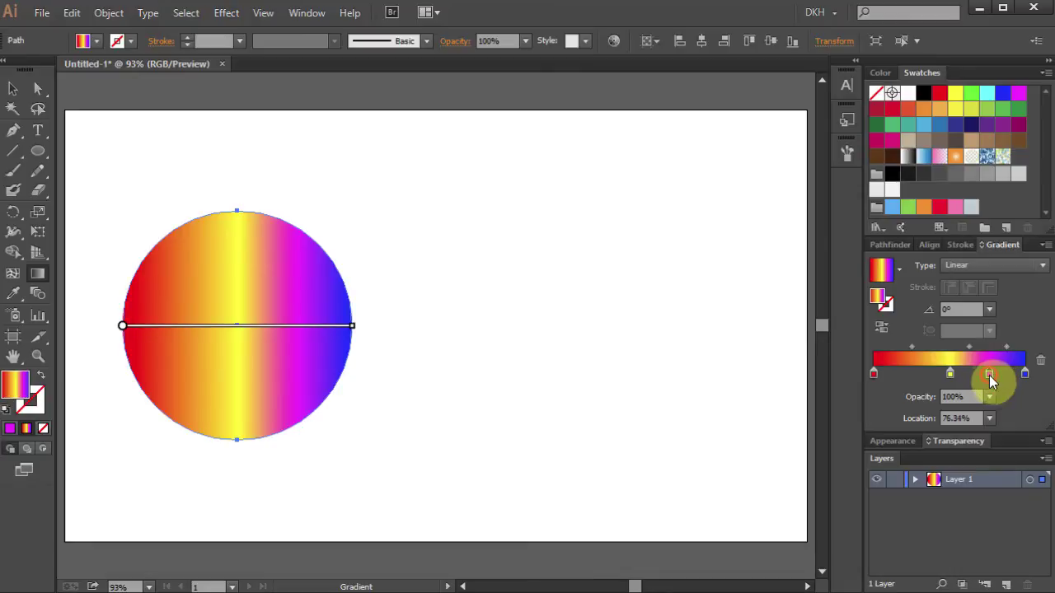
{"action": "left_click_drag", "start_coordinate": [989, 375], "coordinate": [908, 377]}
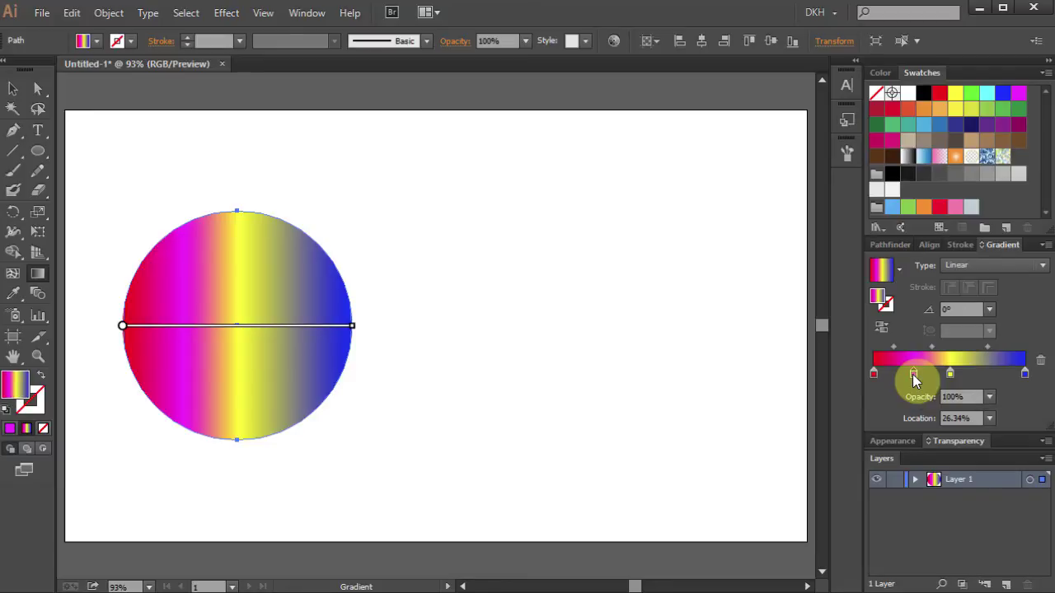
Remove the duplicated 74.19% stop and the magenta stop, leaving red, yellow and blue.
{"action": "left_click_drag", "start_coordinate": [912, 375], "coordinate": [986, 373]}
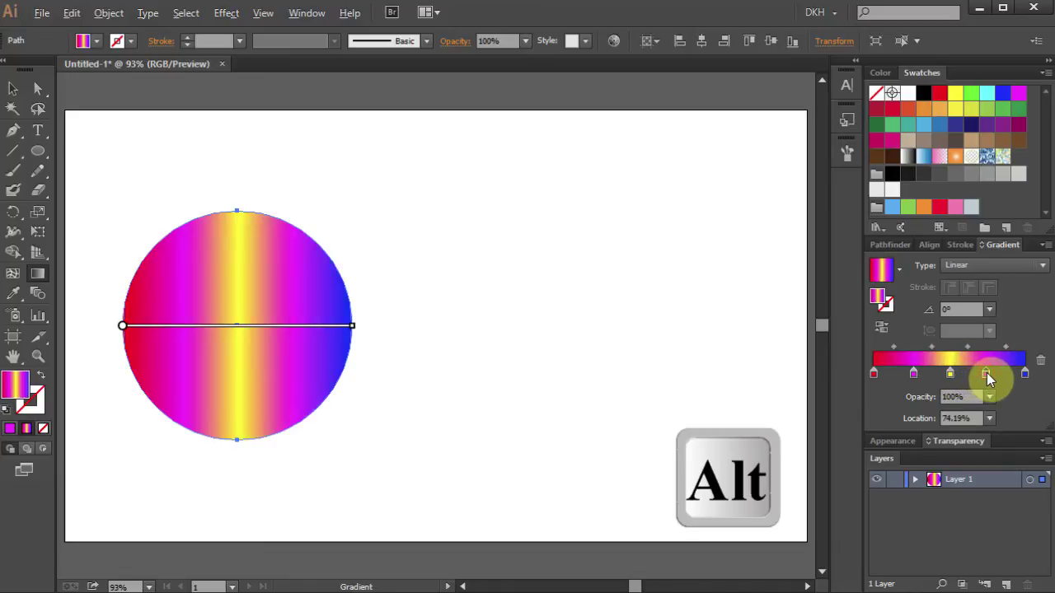
{"action": "key", "text": "alt"}
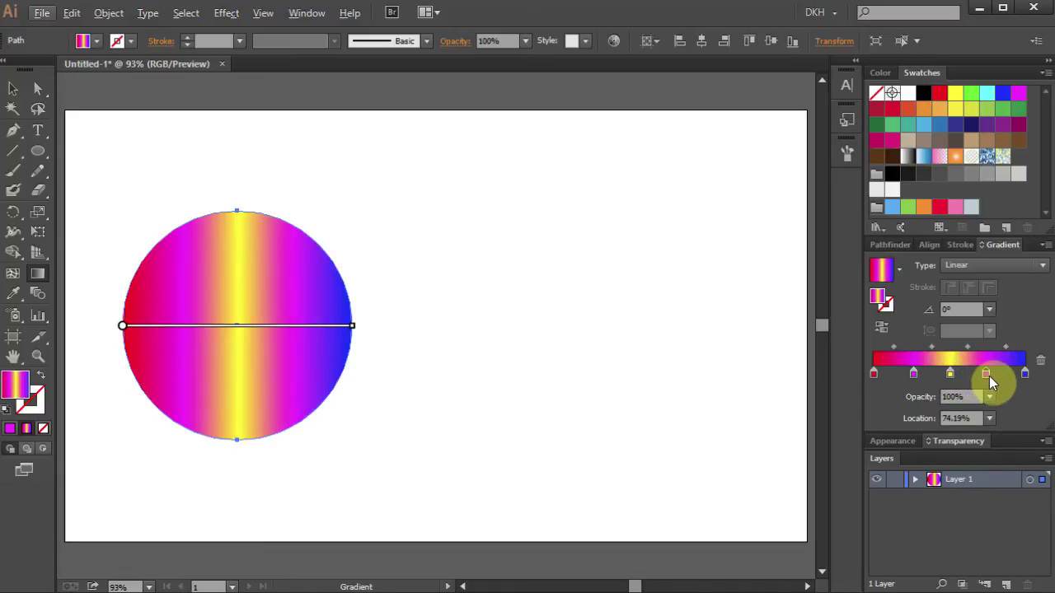
{"action": "left_click_drag", "start_coordinate": [987, 375], "coordinate": [987, 416]}
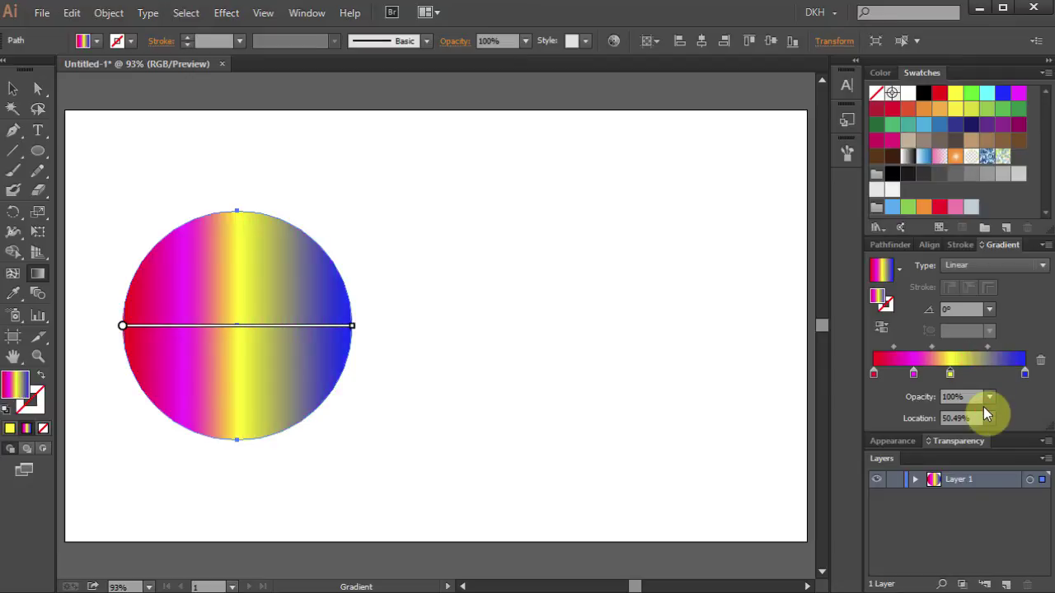
{"action": "left_click", "coordinate": [914, 374]}
{"action": "left_click_drag", "start_coordinate": [914, 374], "coordinate": [915, 404]}
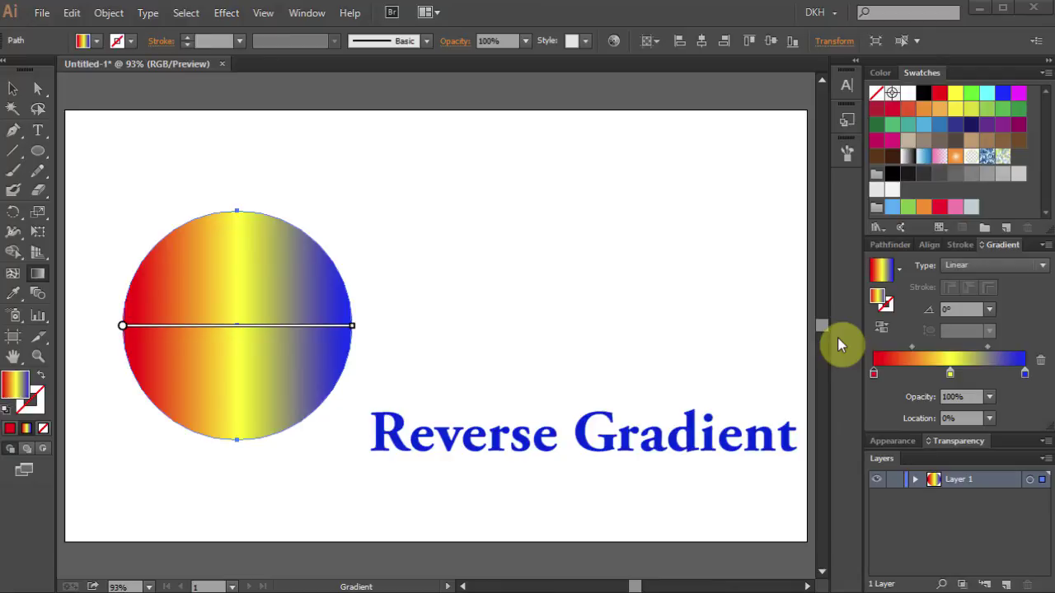
Reverse the gradient twice to restore red-to-blue, then set its angle to 90°.
{"action": "left_click", "coordinate": [883, 328]}
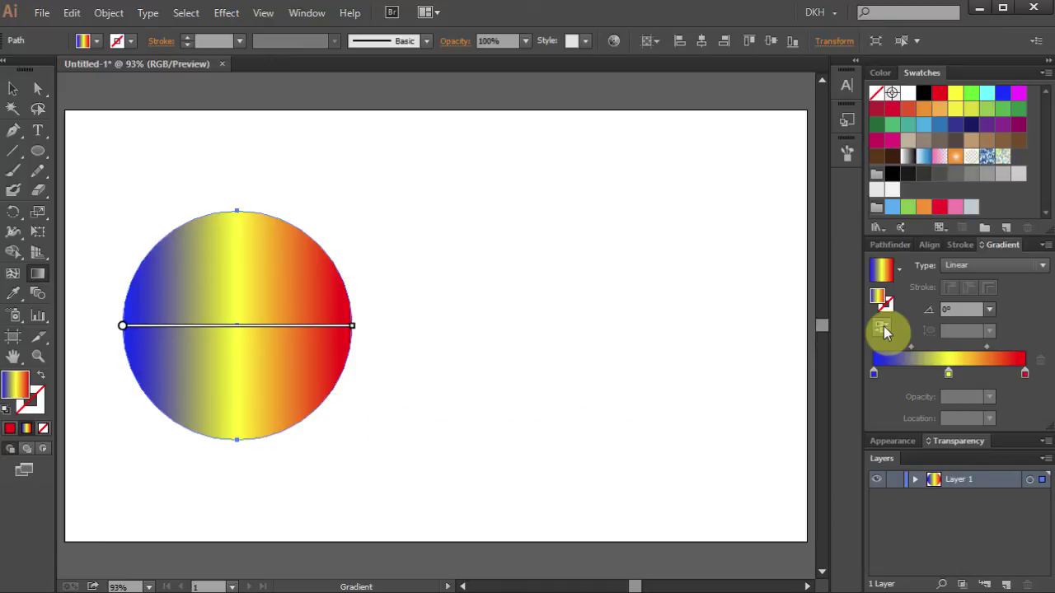
{"action": "left_click", "coordinate": [883, 329]}
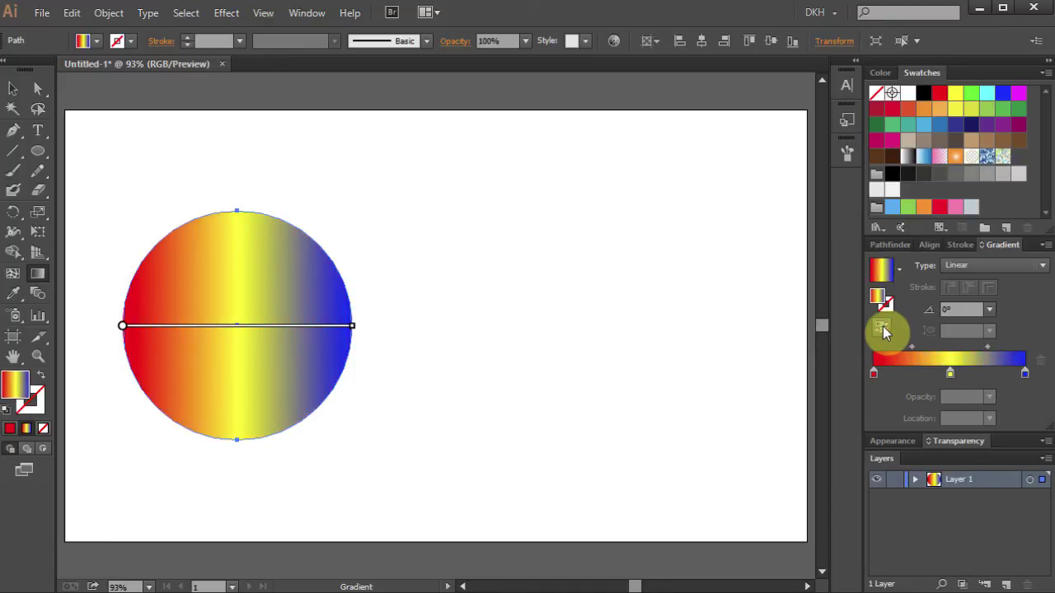
{"action": "left_click", "coordinate": [991, 308]}
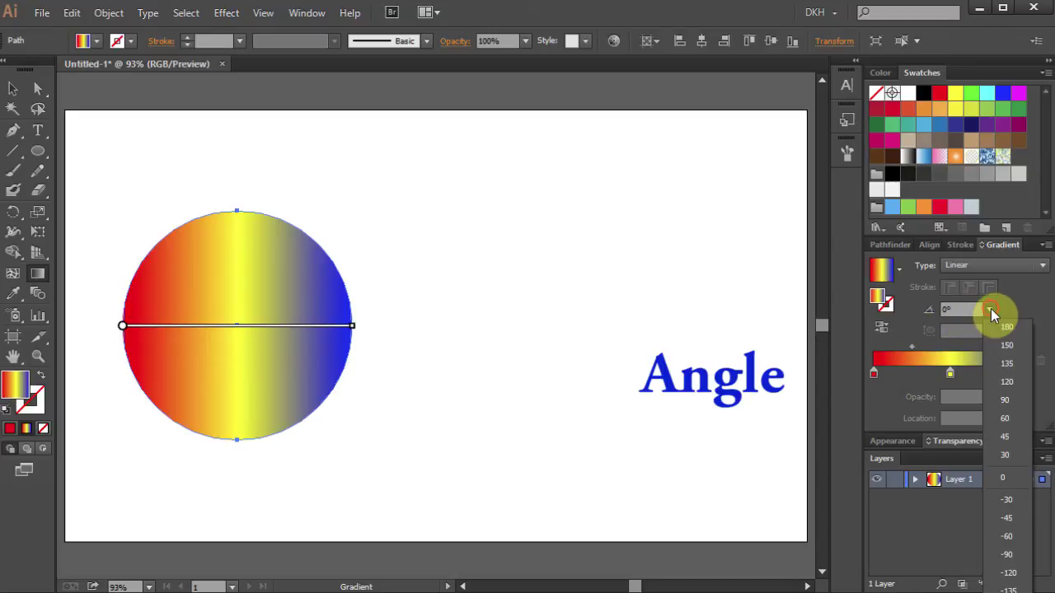
{"action": "left_click", "coordinate": [1022, 401]}
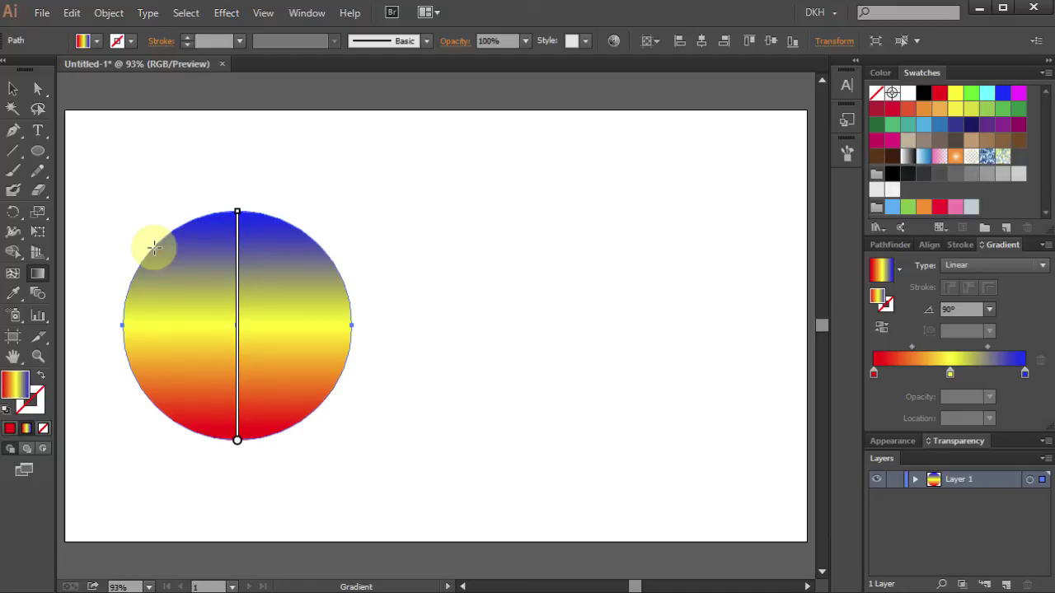
Redraw the gradient across the circle with the Gradient tool, ending left-to-right at about 0.2°.
{"action": "left_click_drag", "start_coordinate": [154, 247], "coordinate": [318, 405]}
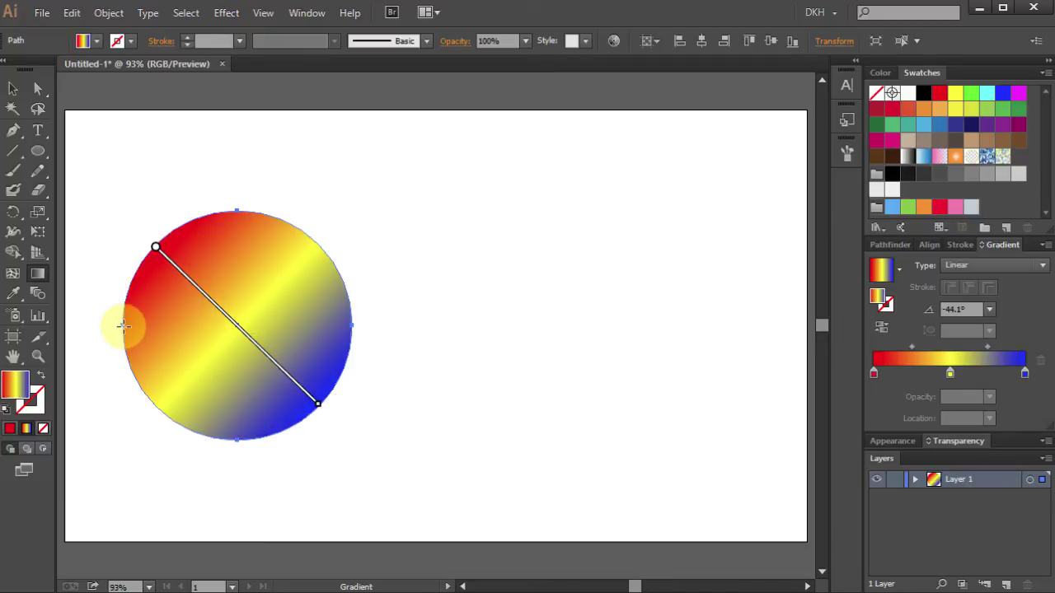
{"action": "left_click_drag", "start_coordinate": [122, 327], "coordinate": [354, 328]}
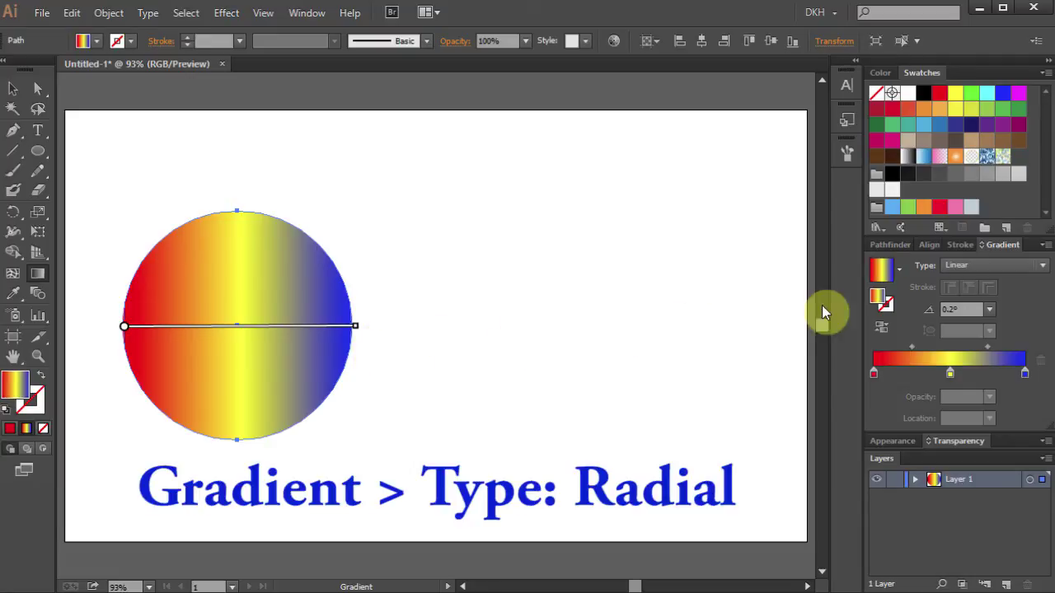
Switch the gradient type to Radial and lengthen its radius.
{"action": "left_click", "coordinate": [1043, 267]}
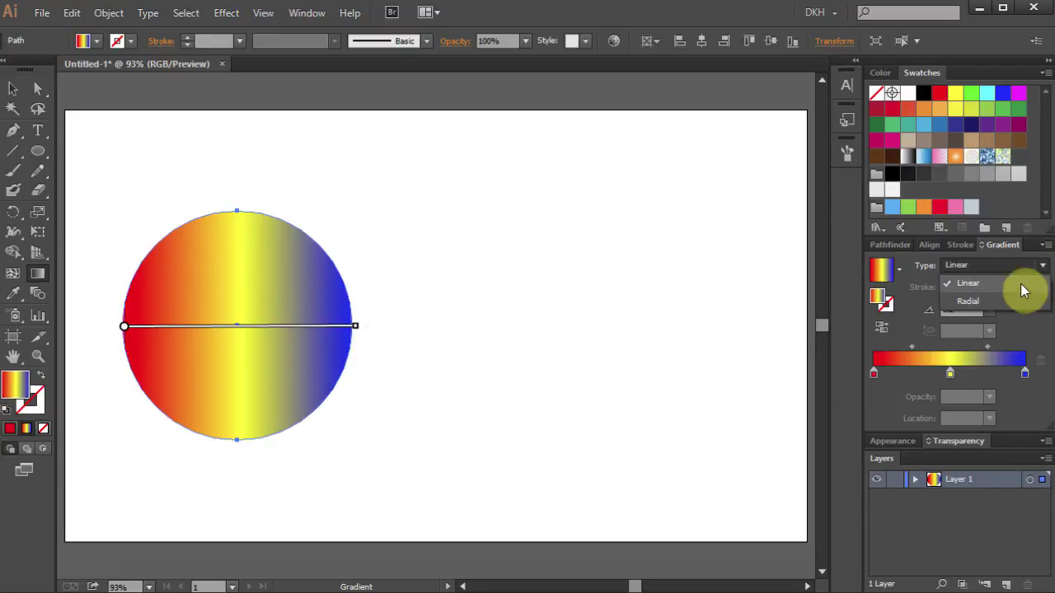
{"action": "left_click", "coordinate": [1000, 302]}
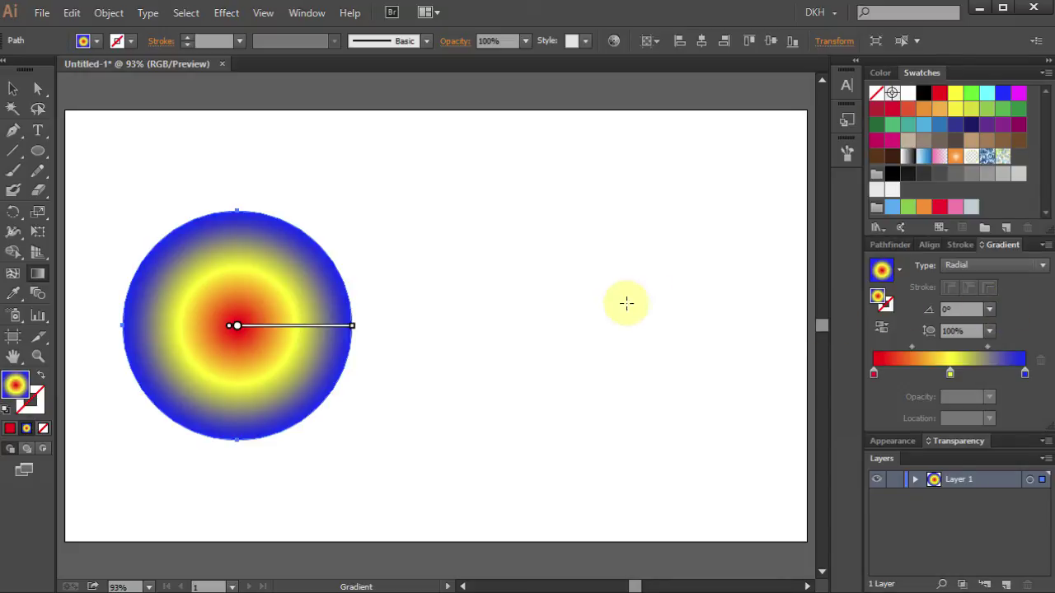
{"action": "mouse_move", "coordinate": [356, 332]}
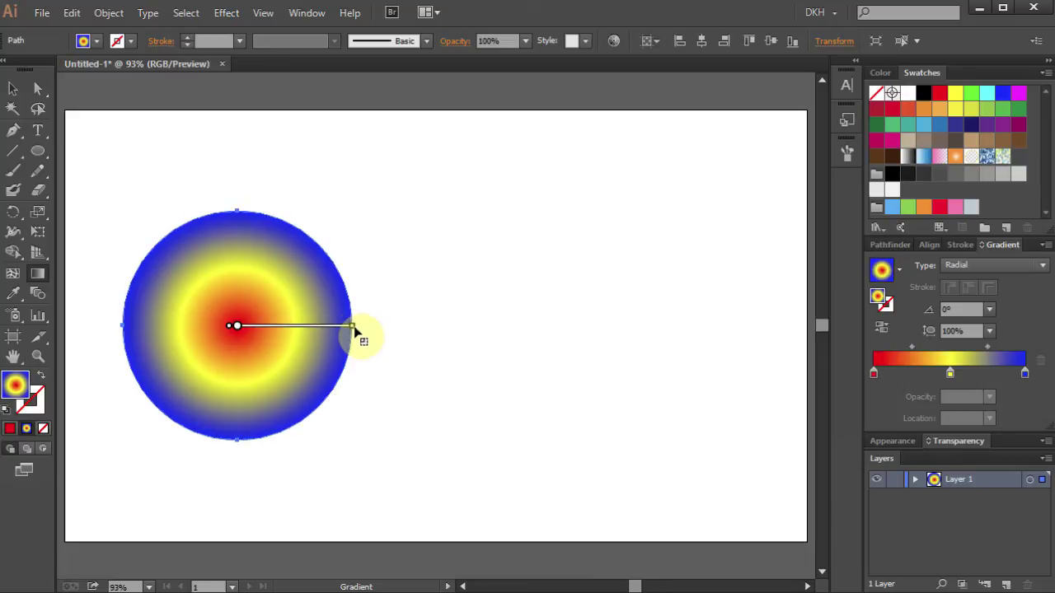
{"action": "left_click_drag", "start_coordinate": [355, 327], "coordinate": [389, 328]}
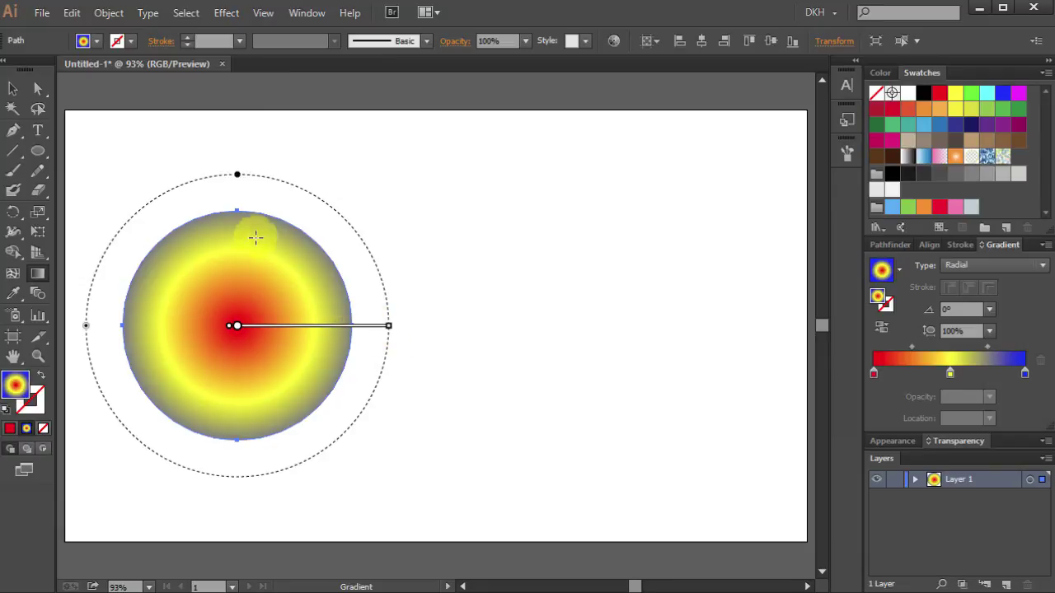
Redraw the radial gradient several times to shift its red core off-centre, ending at -133.7°.
{"action": "left_click_drag", "start_coordinate": [225, 212], "coordinate": [236, 327]}
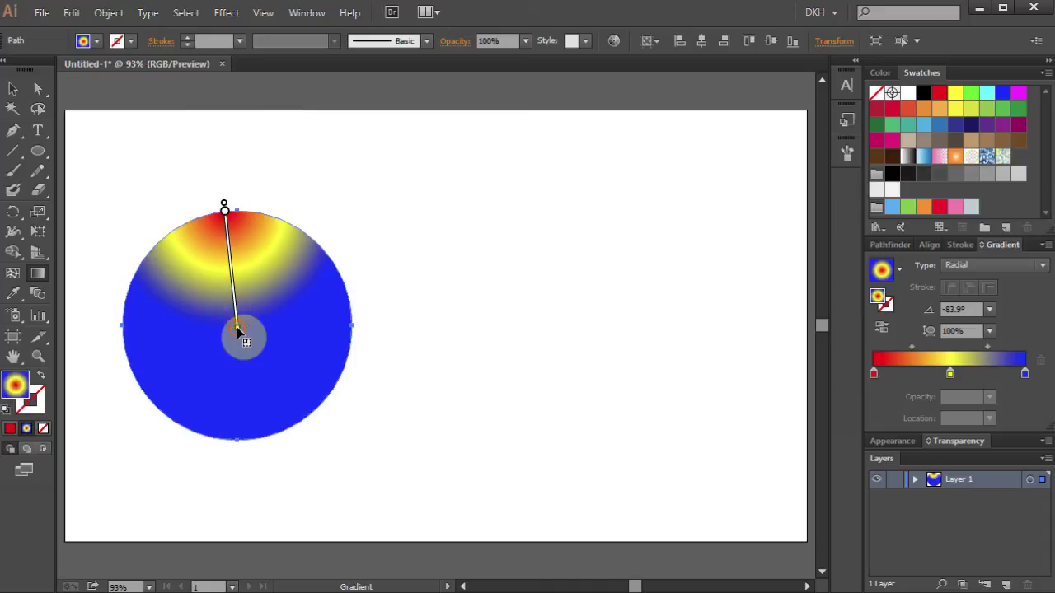
{"action": "left_click_drag", "start_coordinate": [340, 378], "coordinate": [197, 320]}
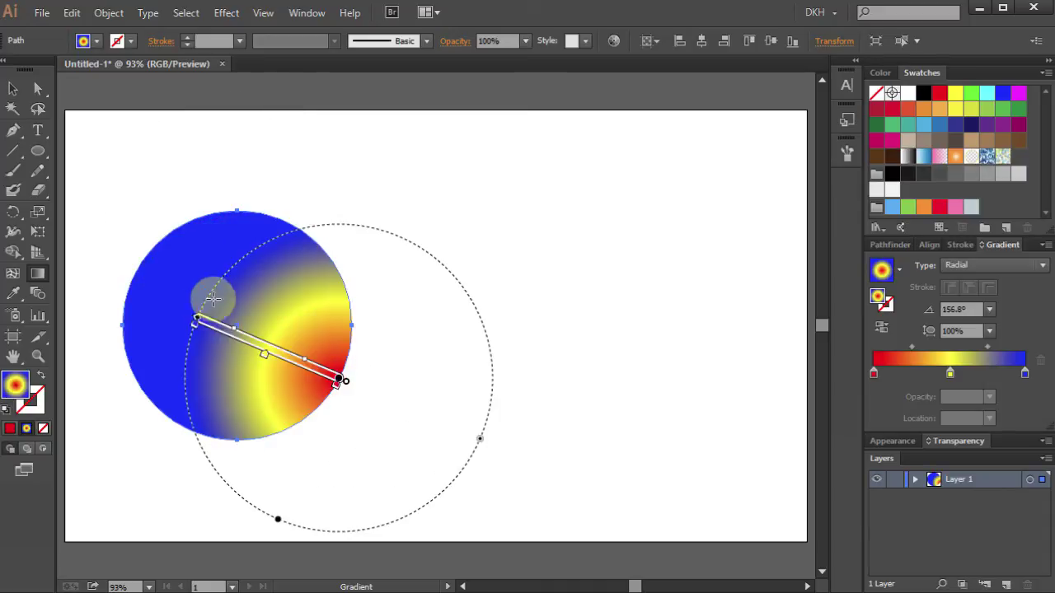
{"action": "left_click_drag", "start_coordinate": [287, 217], "coordinate": [163, 349]}
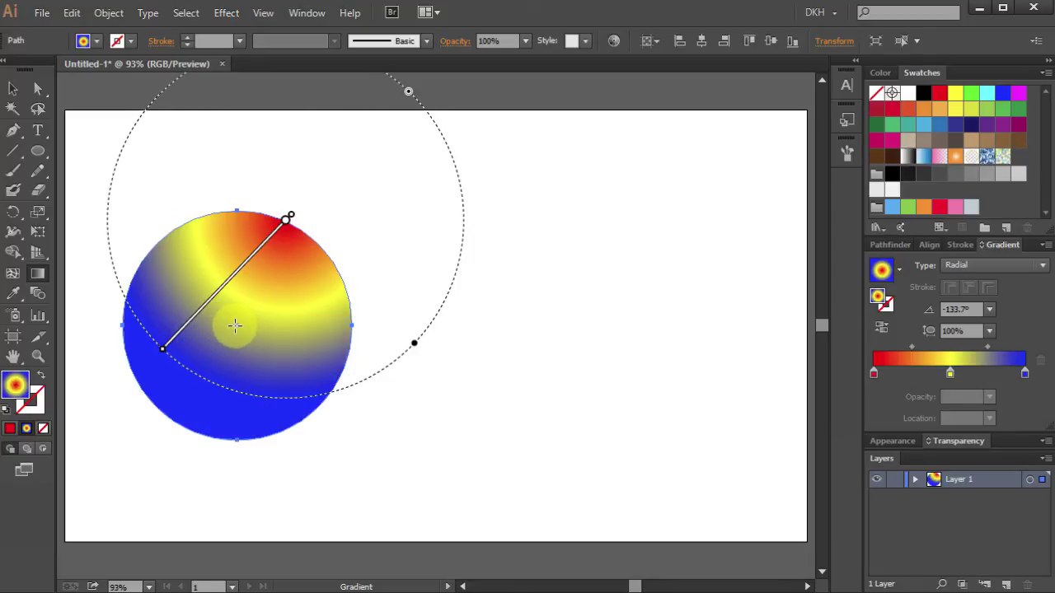
Restart the radial gradient at the circle's centre and size its radius to the circle's edge.
{"action": "left_click", "coordinate": [235, 326]}
{"action": "left_click_drag", "start_coordinate": [236, 352], "coordinate": [235, 442]}
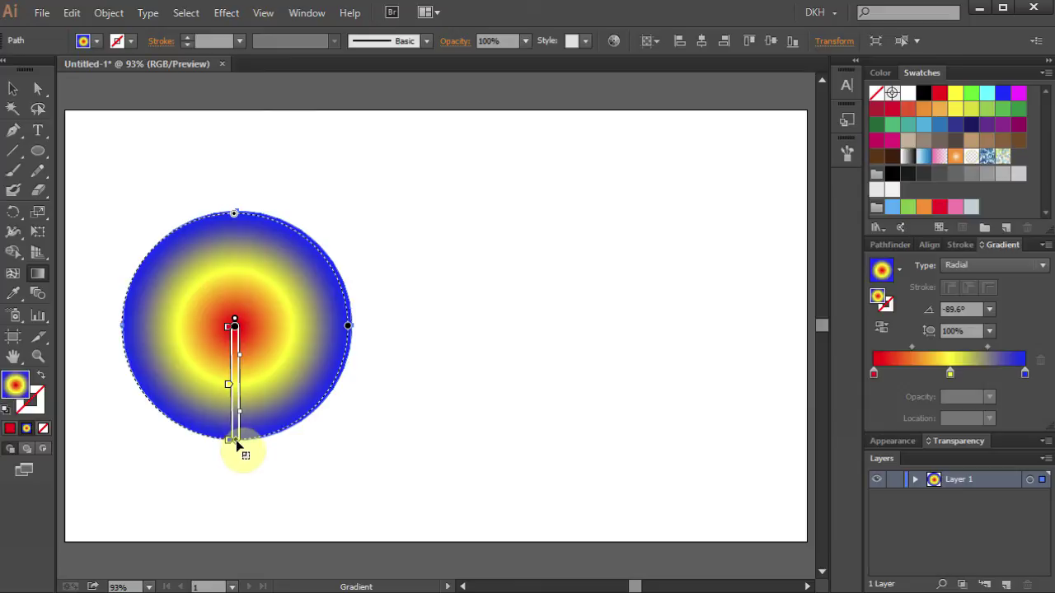
{"action": "mouse_move", "coordinate": [235, 444]}
{"action": "left_mouse_down"}
{"action": "mouse_move", "coordinate": [236, 501]}
{"action": "mouse_move", "coordinate": [235, 410]}
{"action": "mouse_move", "coordinate": [236, 456]}
{"action": "left_mouse_up"}
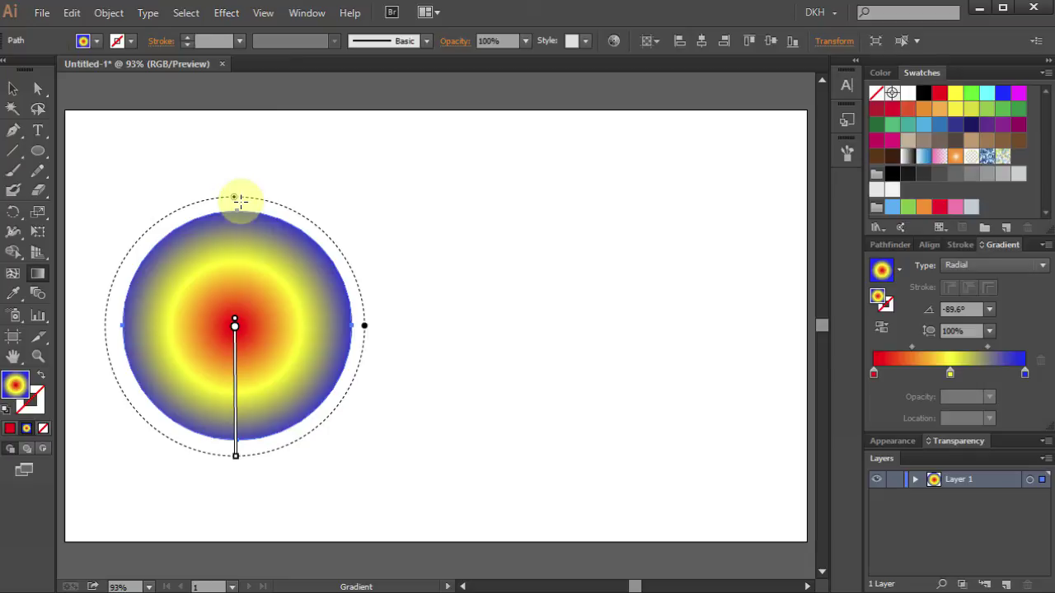
{"action": "mouse_move", "coordinate": [235, 197]}
{"action": "left_mouse_down"}
{"action": "mouse_move", "coordinate": [232, 245]}
{"action": "mouse_move", "coordinate": [235, 196]}
{"action": "mouse_move", "coordinate": [237, 211]}
{"action": "left_mouse_up"}
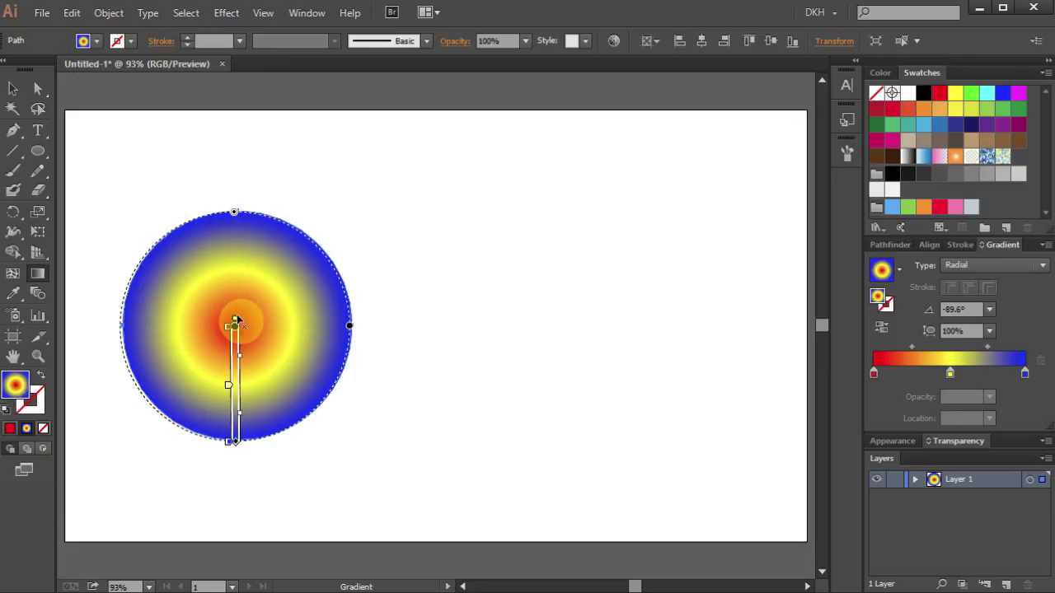
Drag the radial gradient's red focal point up to the top edge of the circle.
{"action": "left_click_drag", "start_coordinate": [239, 314], "coordinate": [235, 321]}
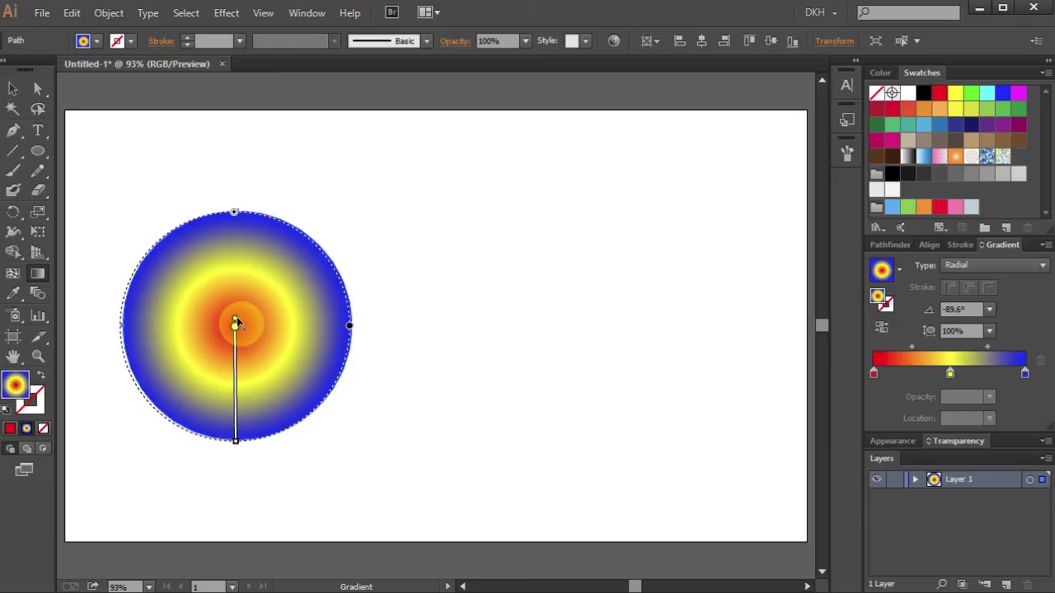
{"action": "left_click_drag", "start_coordinate": [237, 316], "coordinate": [234, 212]}
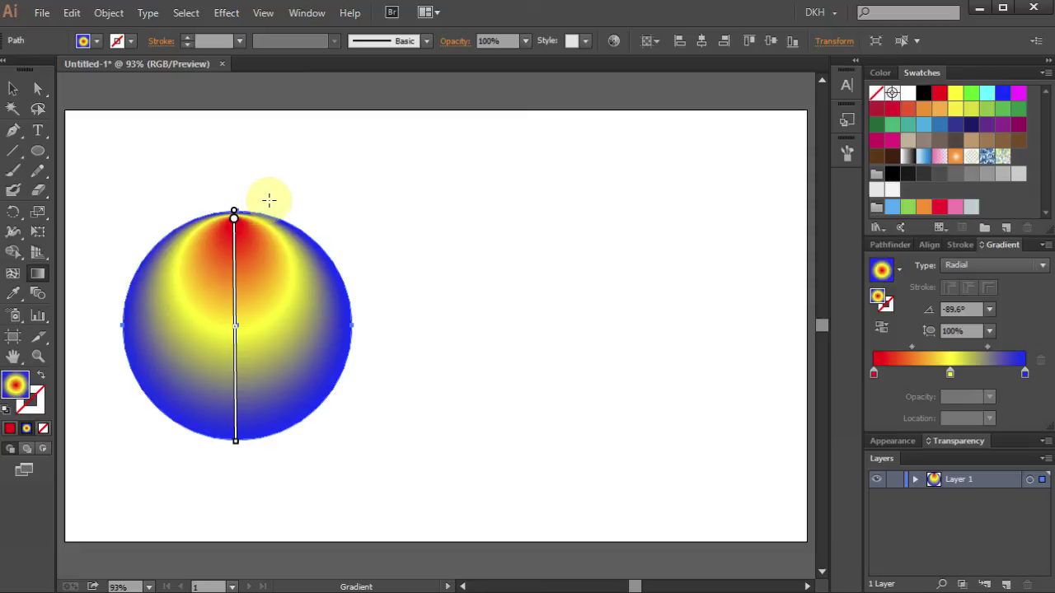
Draw a wide ellipse right of the circle, filled with the red-yellow-blue radial gradient.
{"action": "key", "text": "v"}
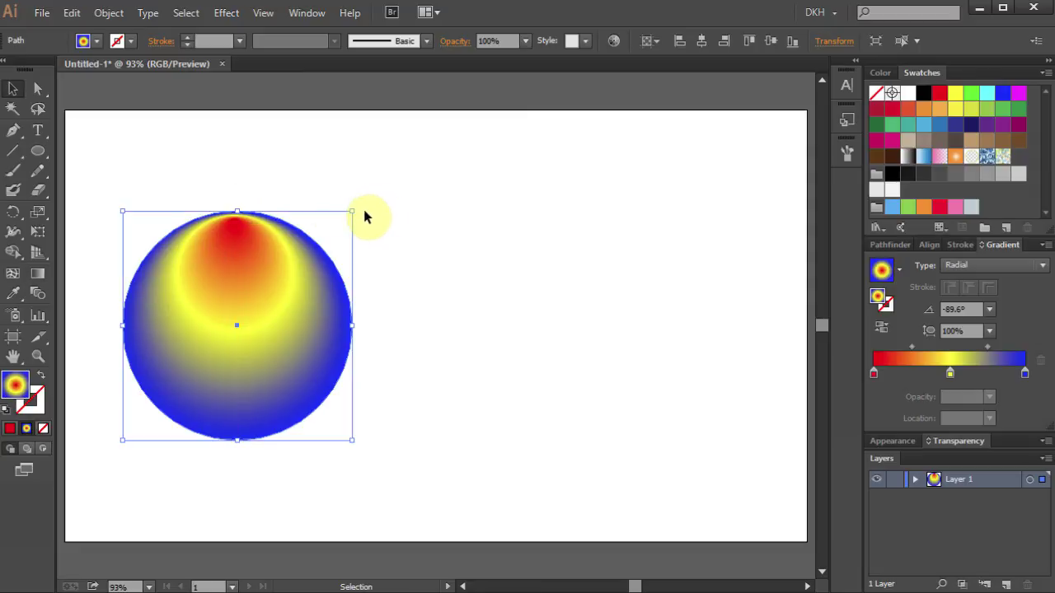
{"action": "left_click", "coordinate": [374, 225]}
{"action": "key", "text": "l"}
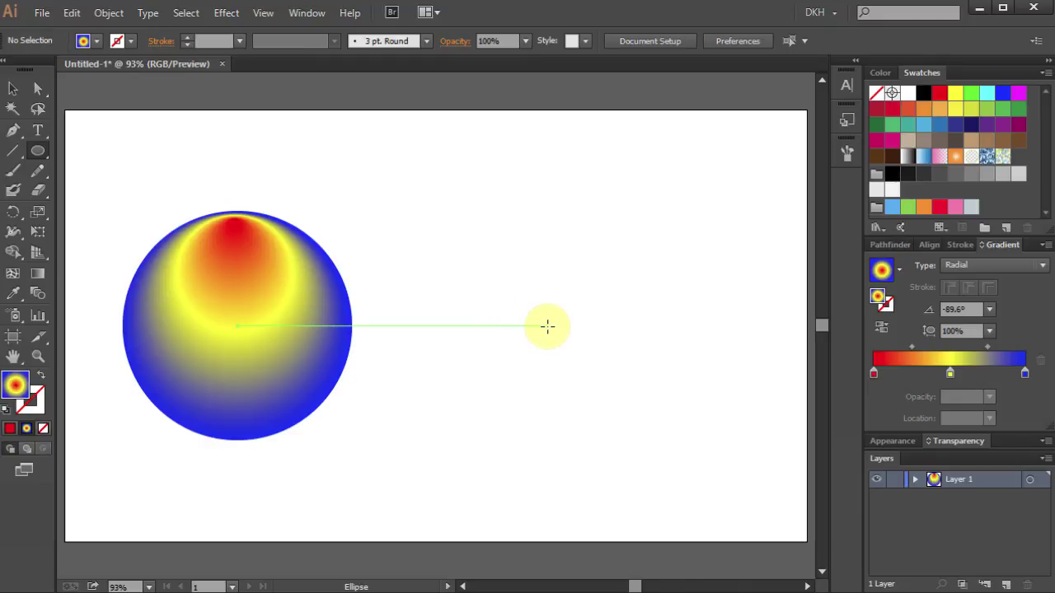
{"action": "mouse_move", "coordinate": [547, 324]}
{"action": "left_mouse_down"}
{"action": "mouse_move", "coordinate": [558, 349]}
{"action": "mouse_move", "coordinate": [635, 400]}
{"action": "mouse_move", "coordinate": [724, 441]}
{"action": "left_mouse_up"}
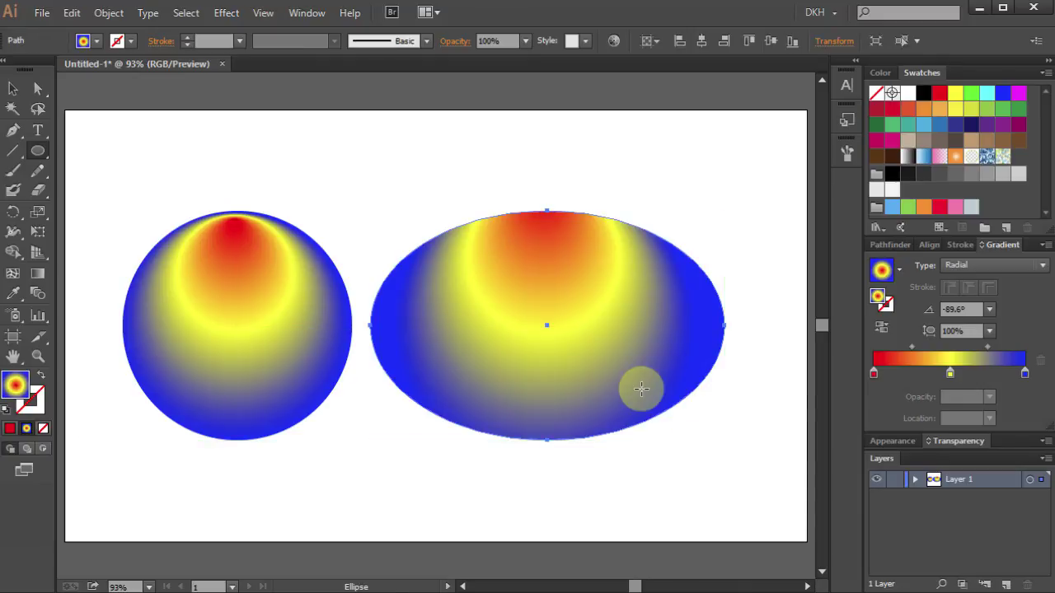
{"action": "key", "text": "g"}
{"action": "mouse_move", "coordinate": [618, 358]}
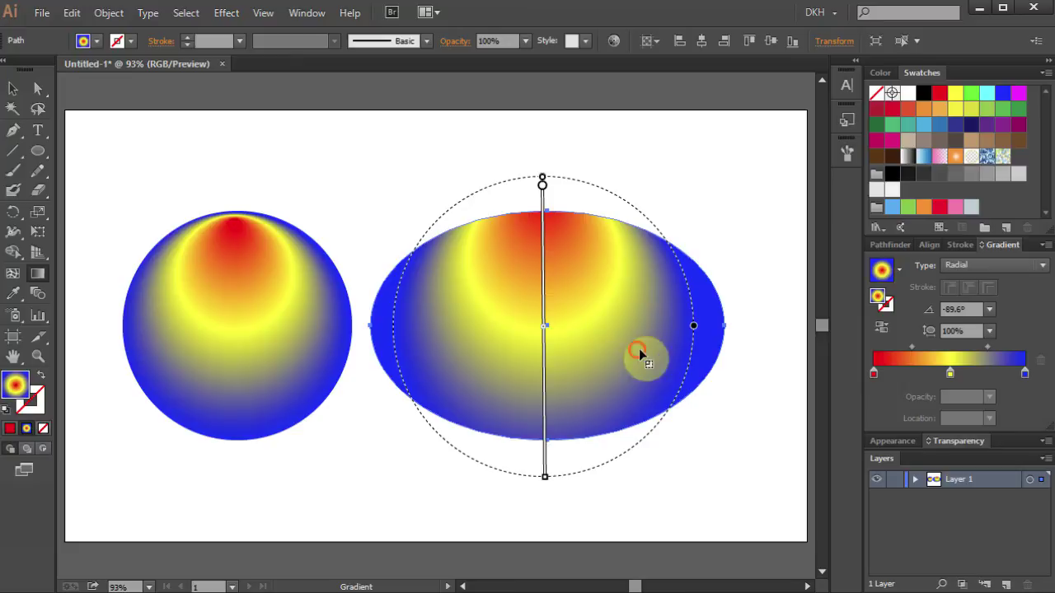
Centre the ellipse's radial gradient, stretch it to 152.9% aspect ratio, and deselect.
{"action": "left_click_drag", "start_coordinate": [636, 349], "coordinate": [711, 400]}
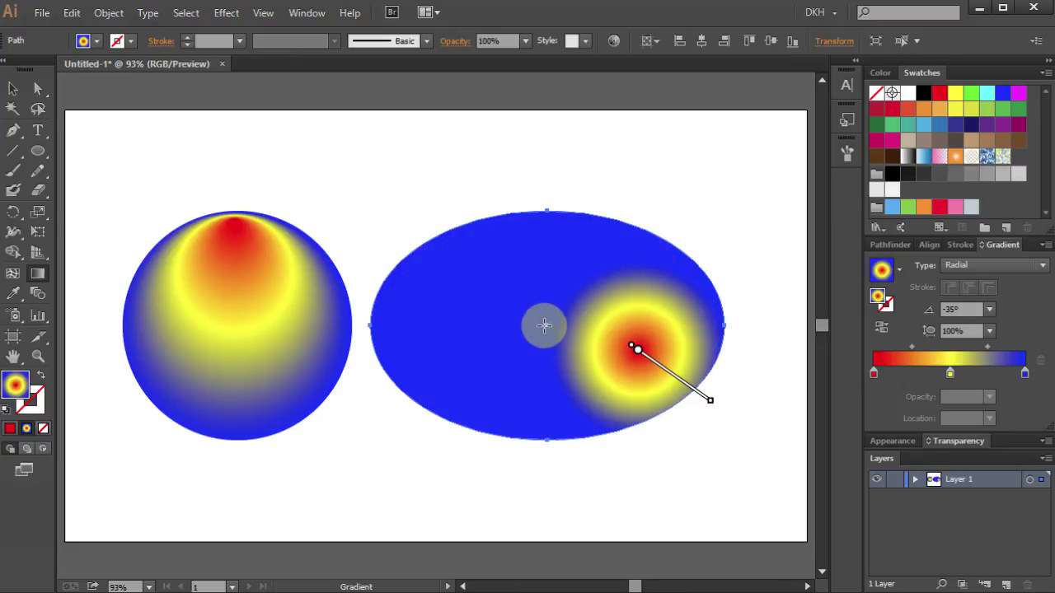
{"action": "left_click_drag", "start_coordinate": [546, 324], "coordinate": [548, 443]}
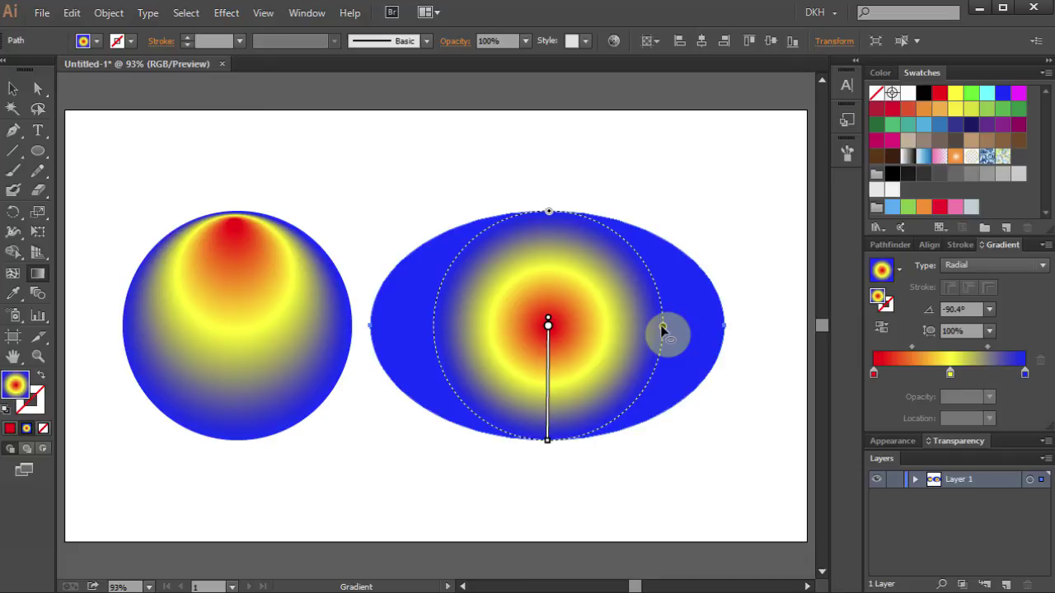
{"action": "left_click_drag", "start_coordinate": [660, 325], "coordinate": [724, 324]}
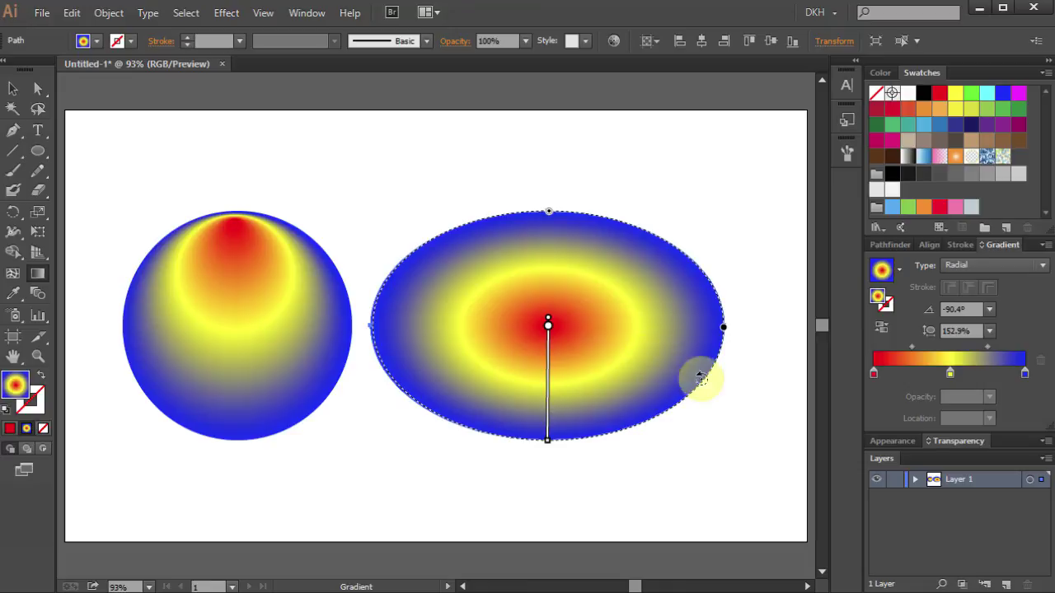
{"action": "key", "text": "v"}
{"action": "left_click", "coordinate": [746, 423]}
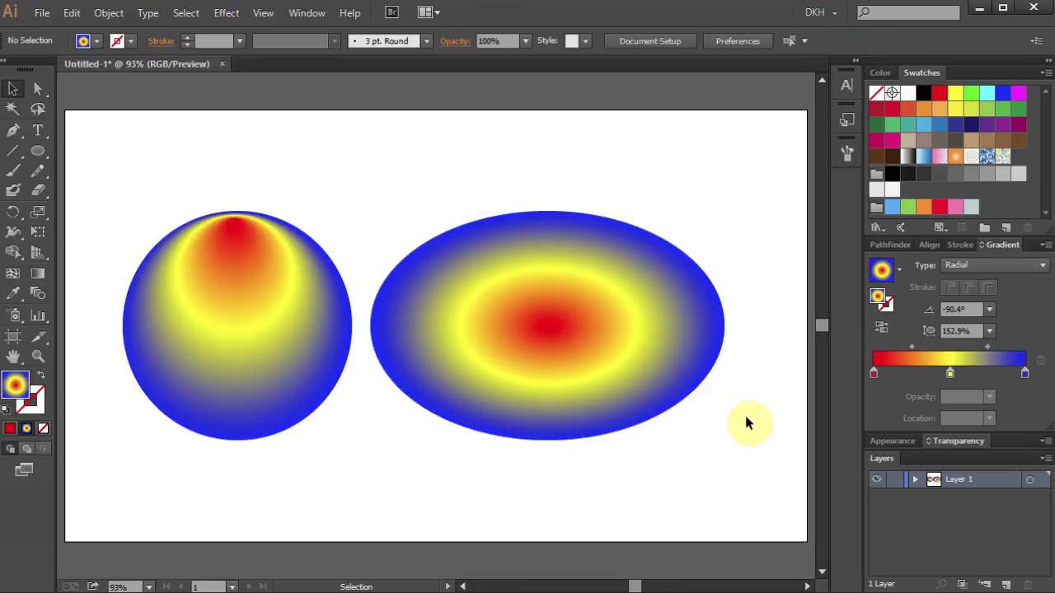